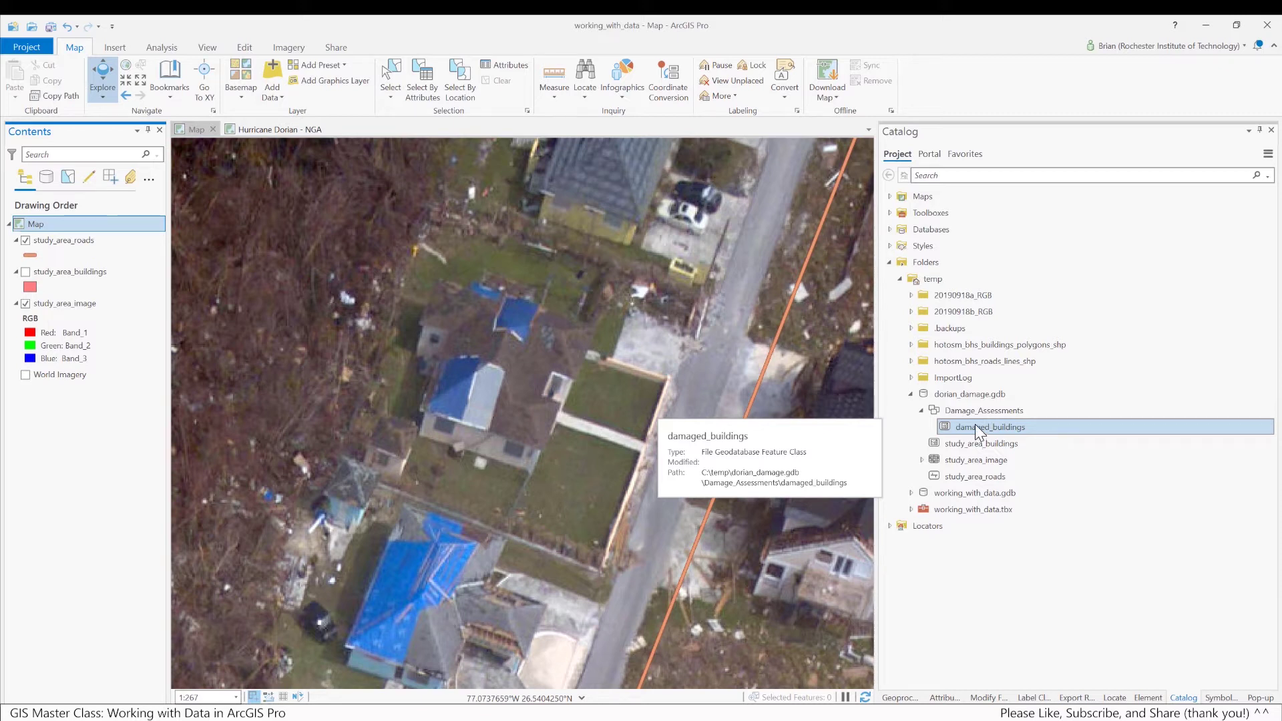
Step: Add the damaged_buildings feature class from dorian_damage.gdb to the map and open its attribute table
drag(974, 423, 131, 239)
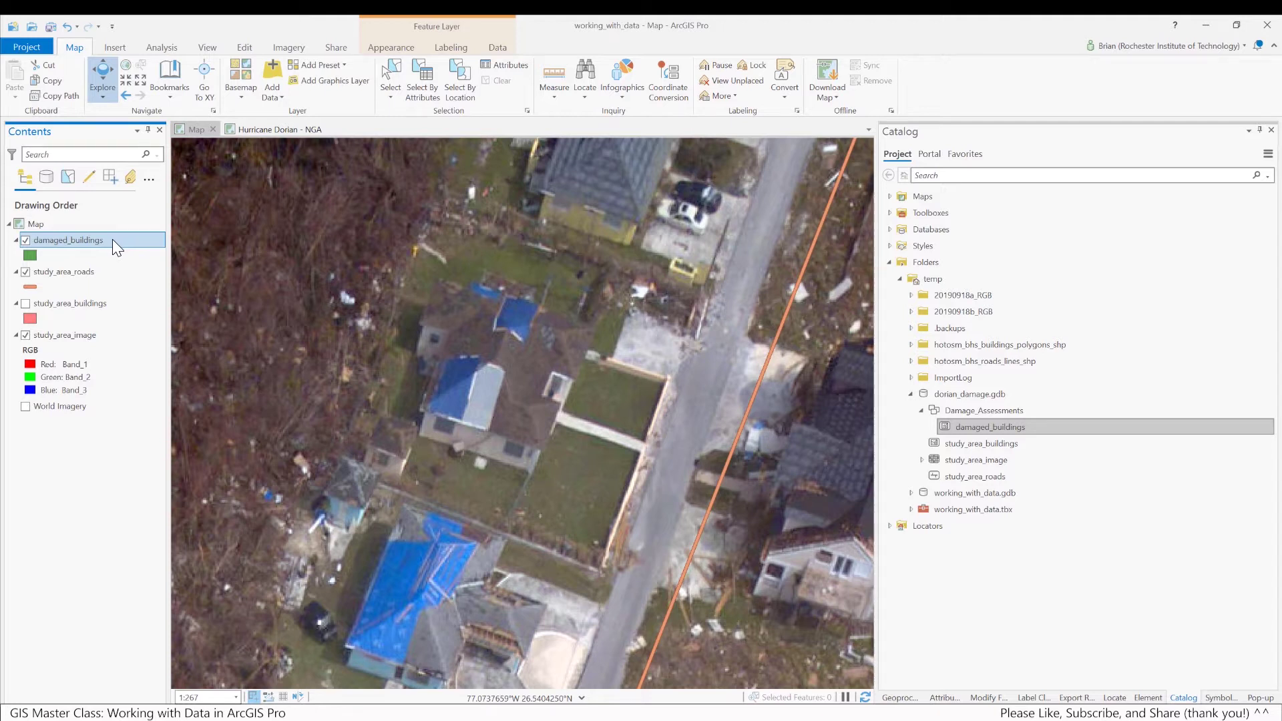
right_click(112, 240)
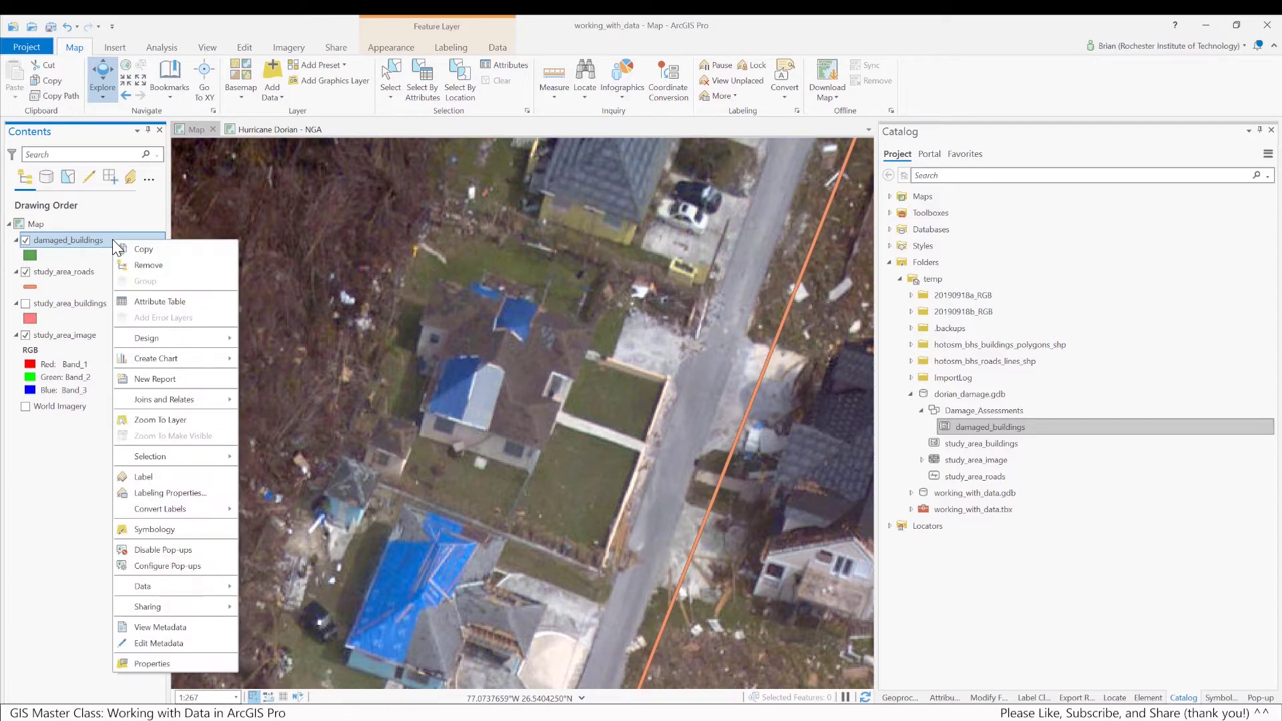
click(222, 302)
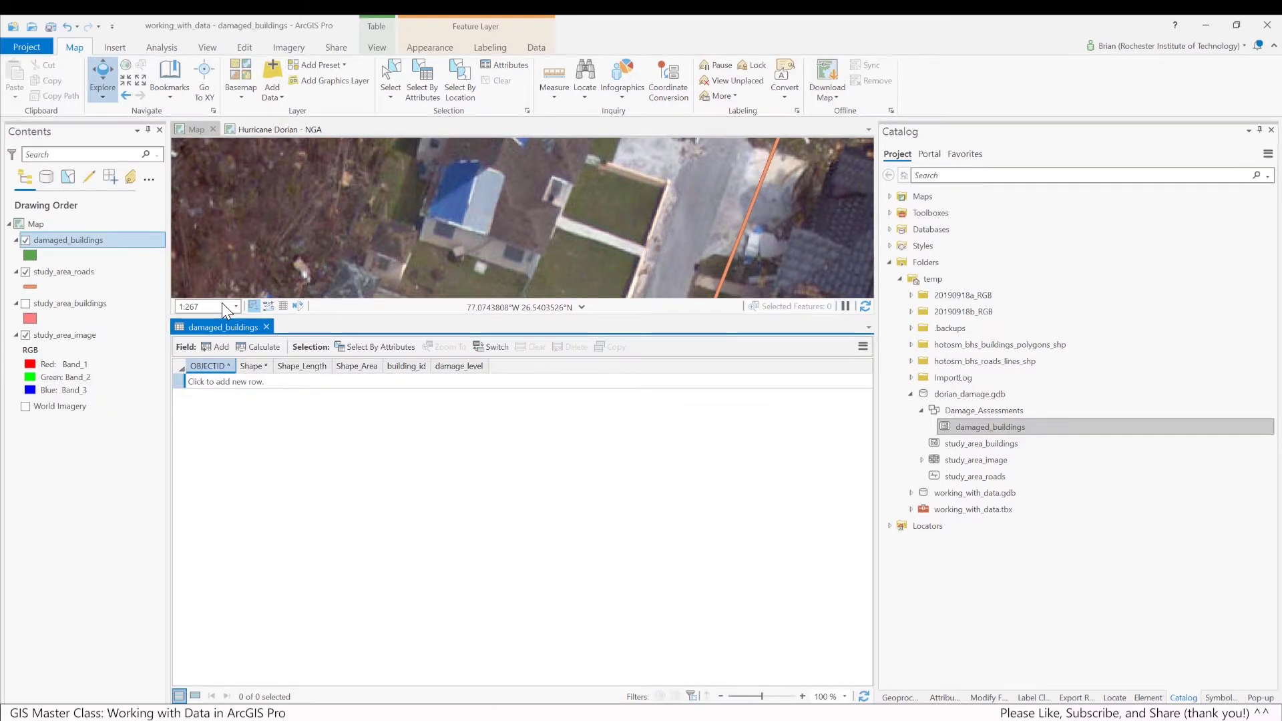
Step: Assign the damage_level domain to the damage_level field of damaged_buildings, save the change and close the field design
mouse_move(460, 372)
mouse_move(477, 367)
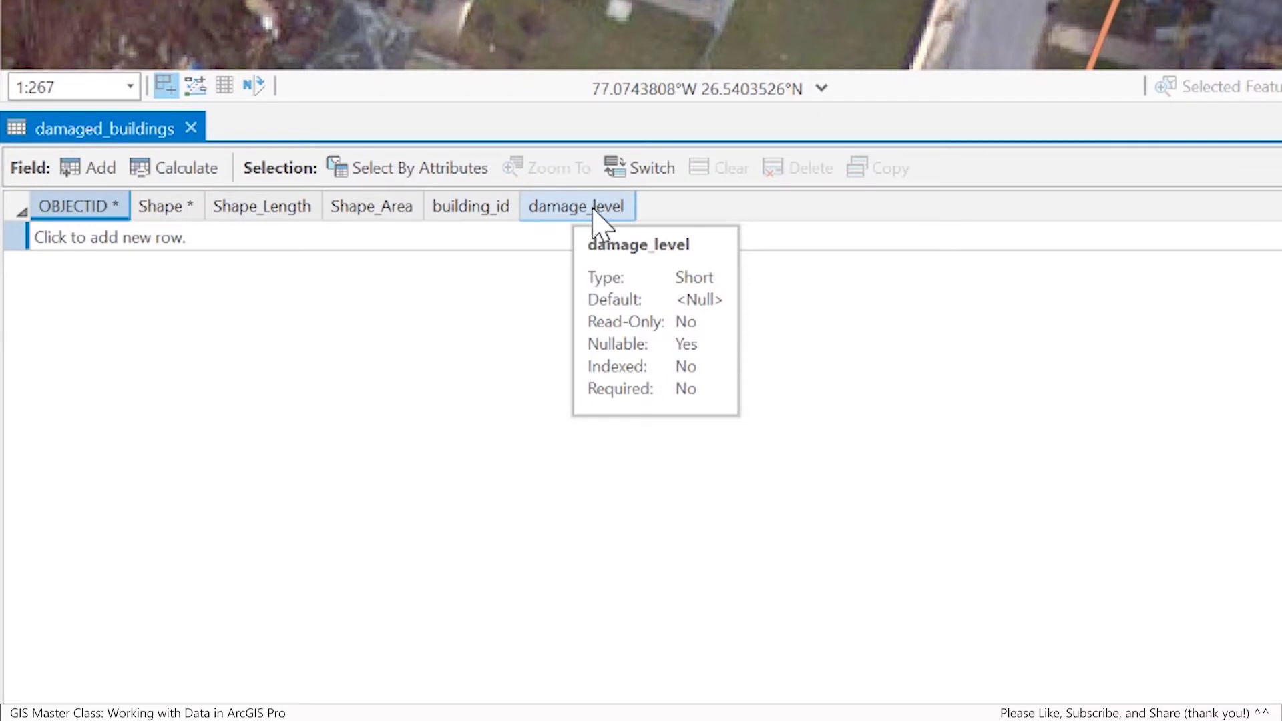
click(593, 211)
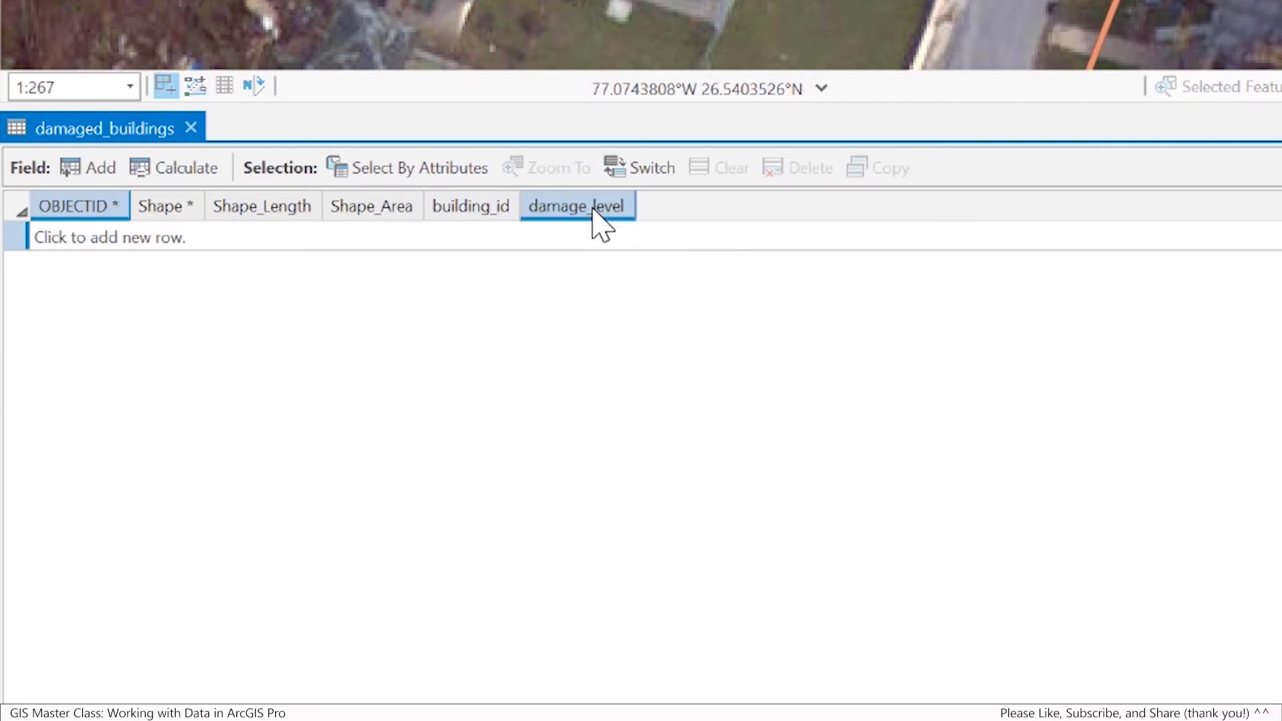
right_click(594, 213)
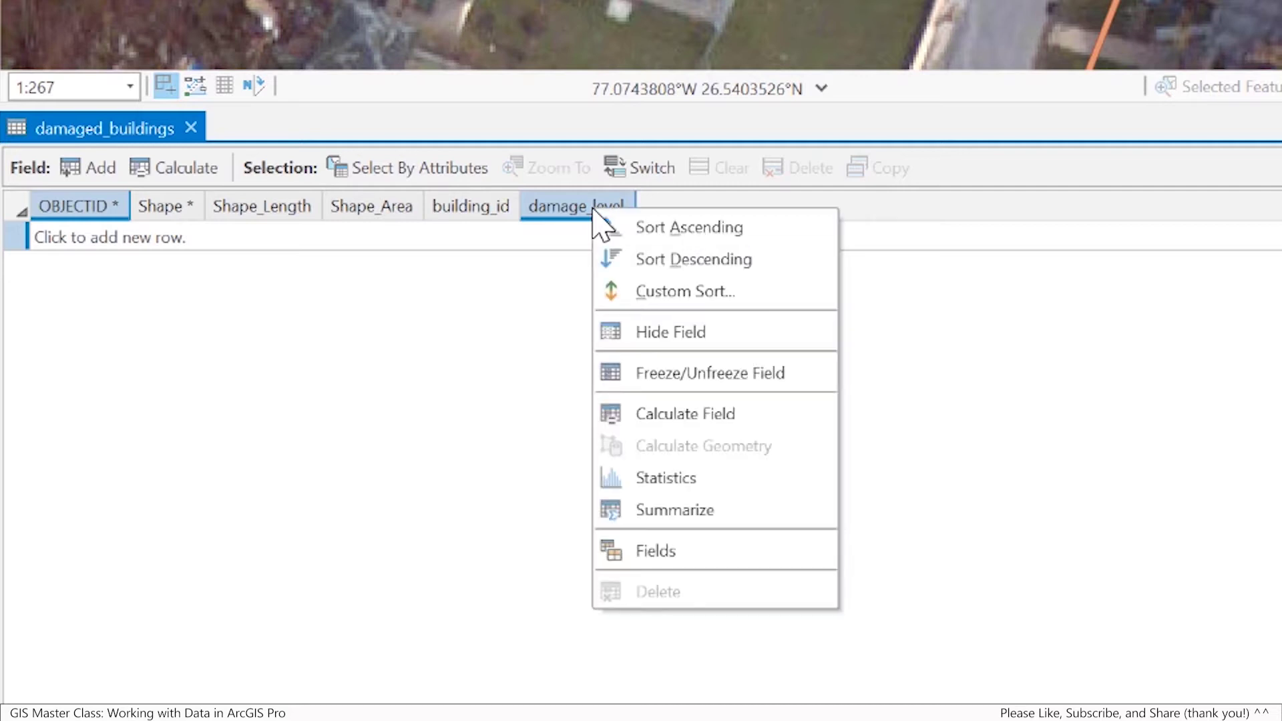
click(694, 567)
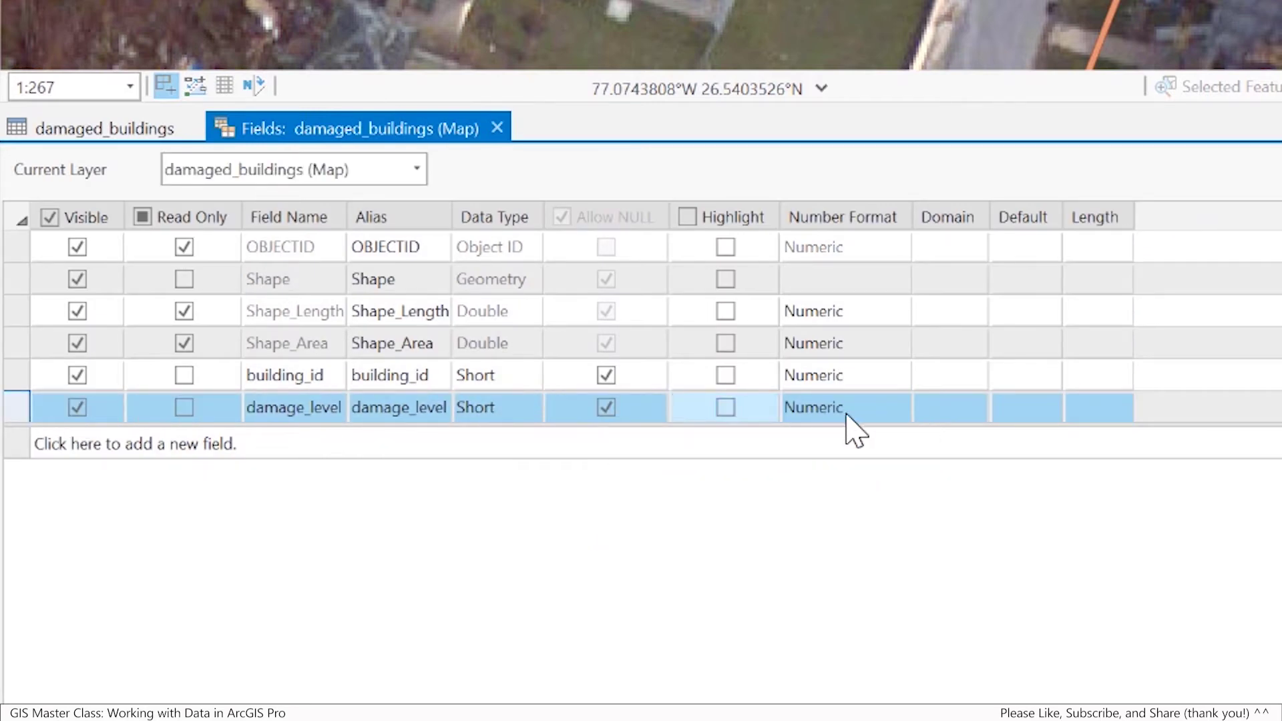
click(982, 411)
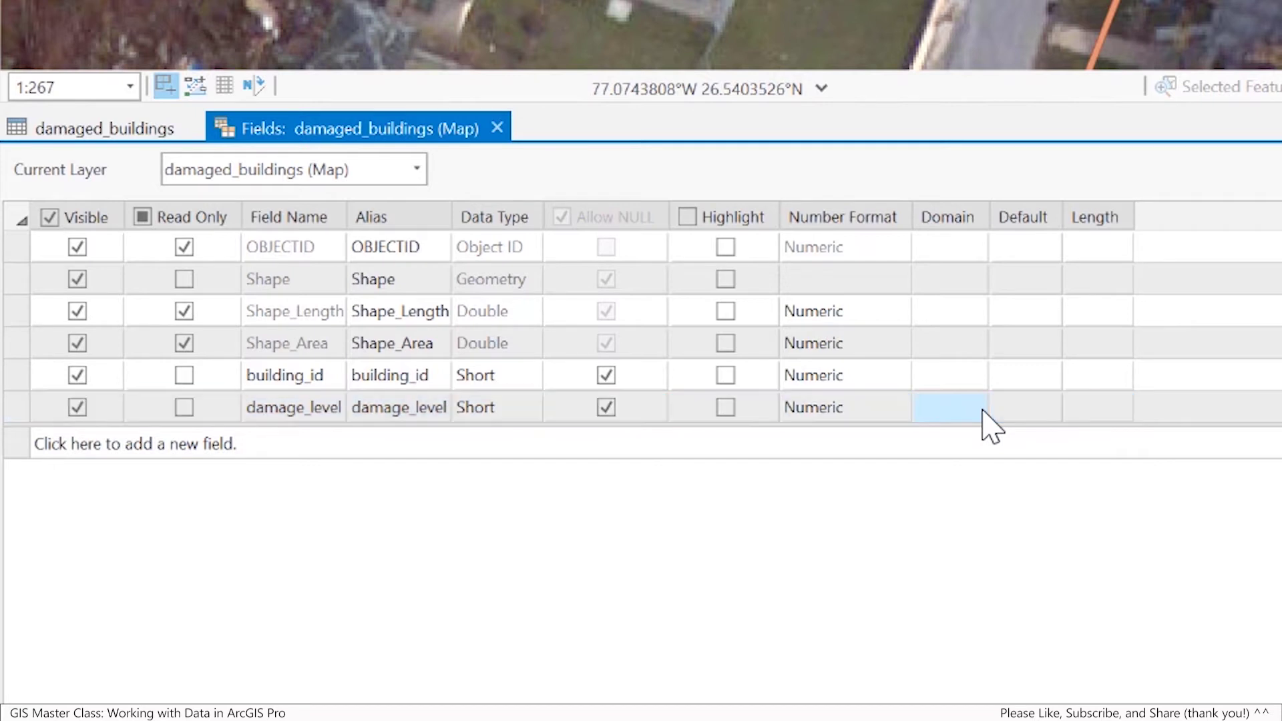
click(975, 410)
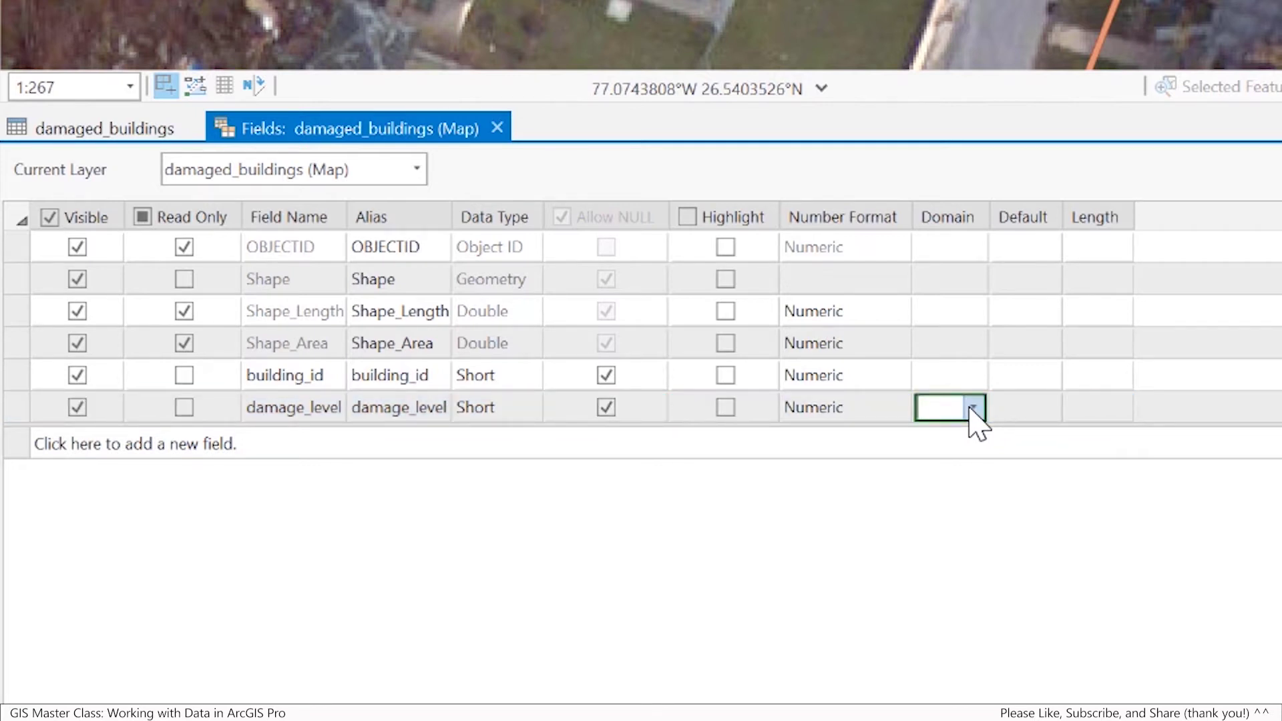
click(972, 408)
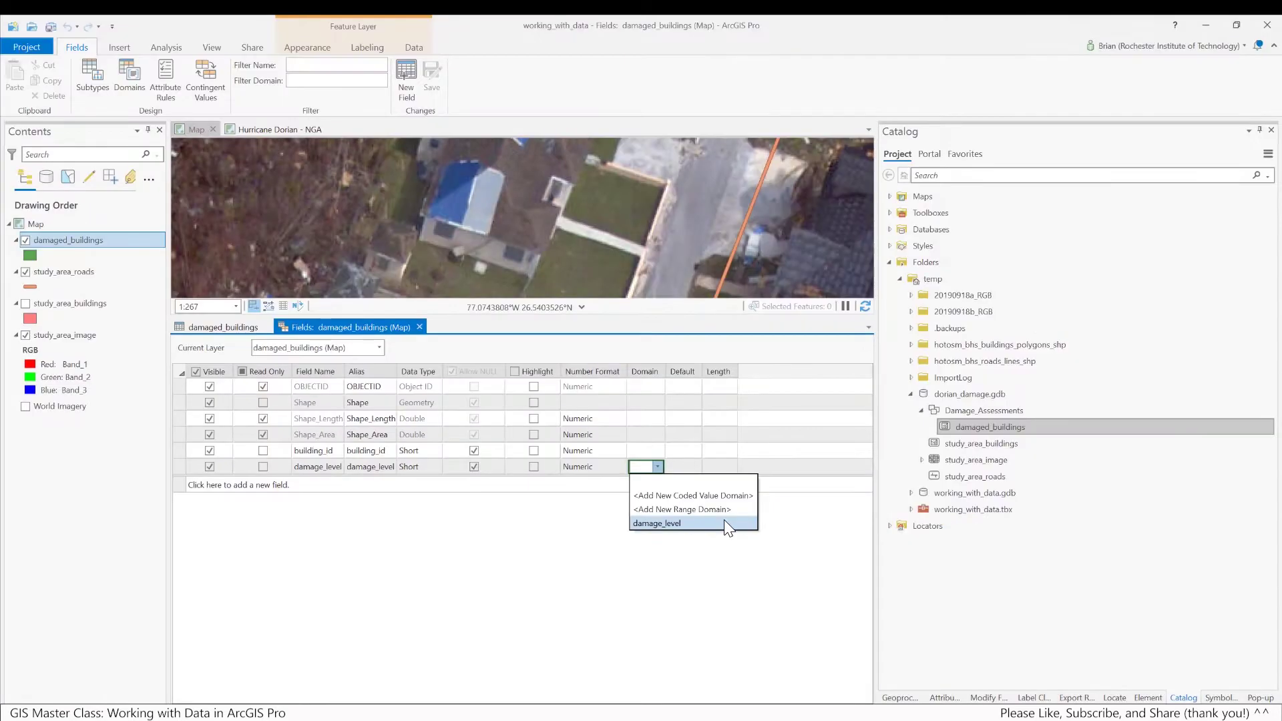
click(1111, 524)
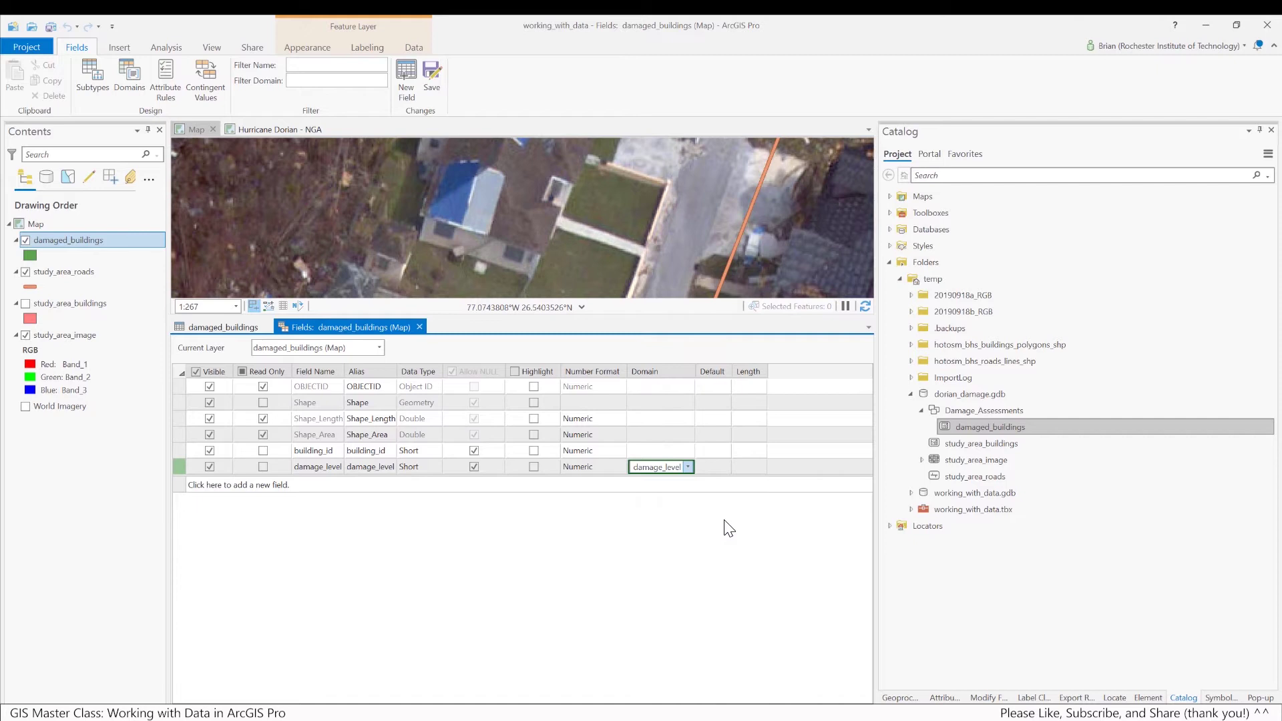
click(433, 79)
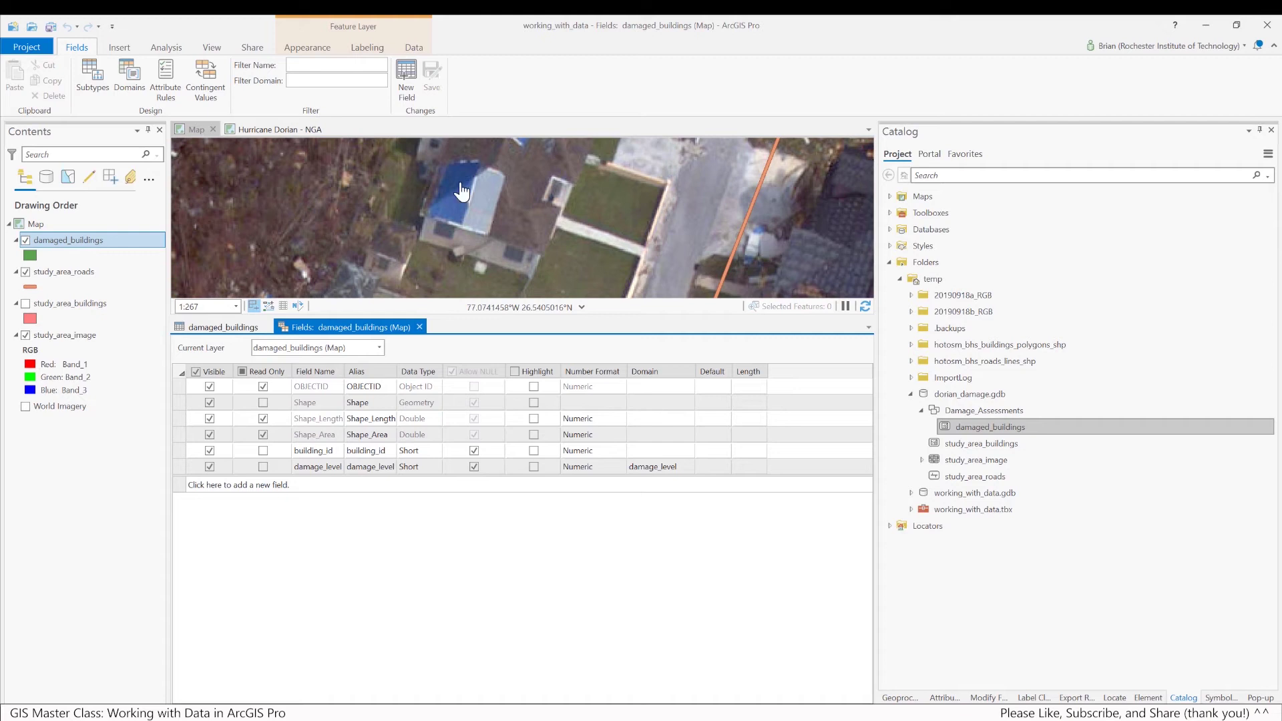
click(419, 326)
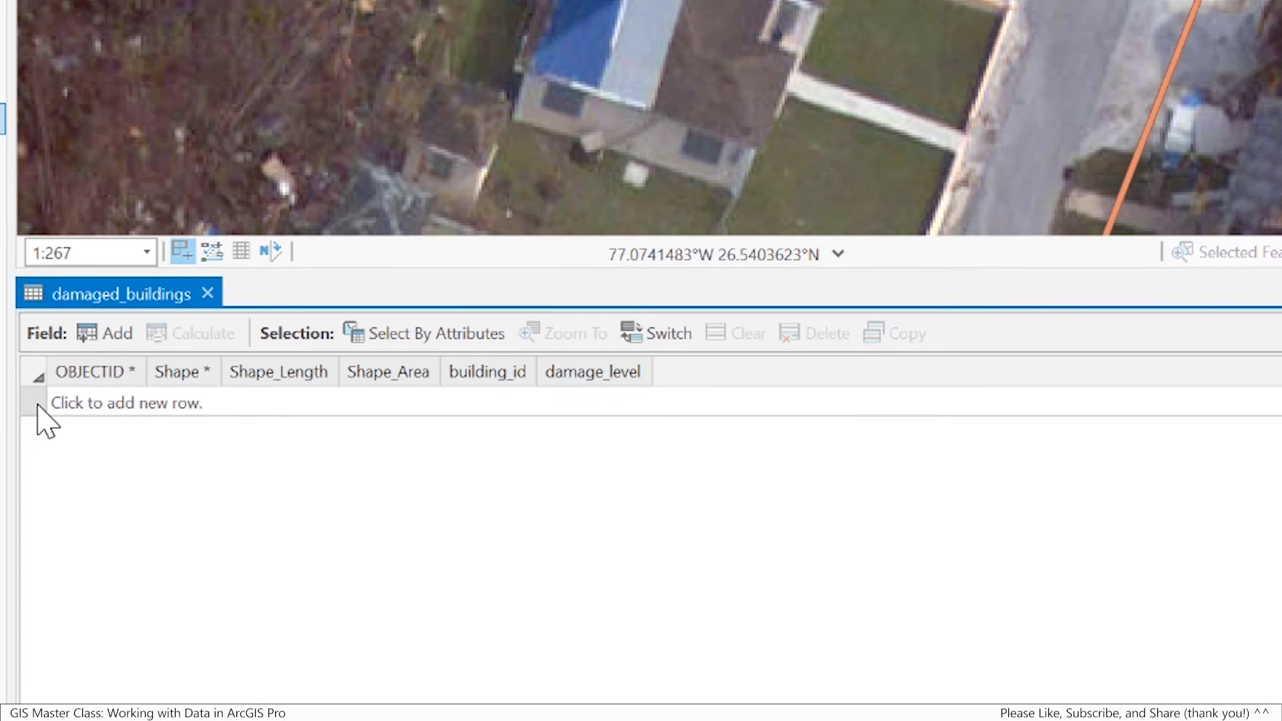
Step: Check the damage_level choices in a new row of the damaged_buildings table, leave them unset and close the table
click(38, 405)
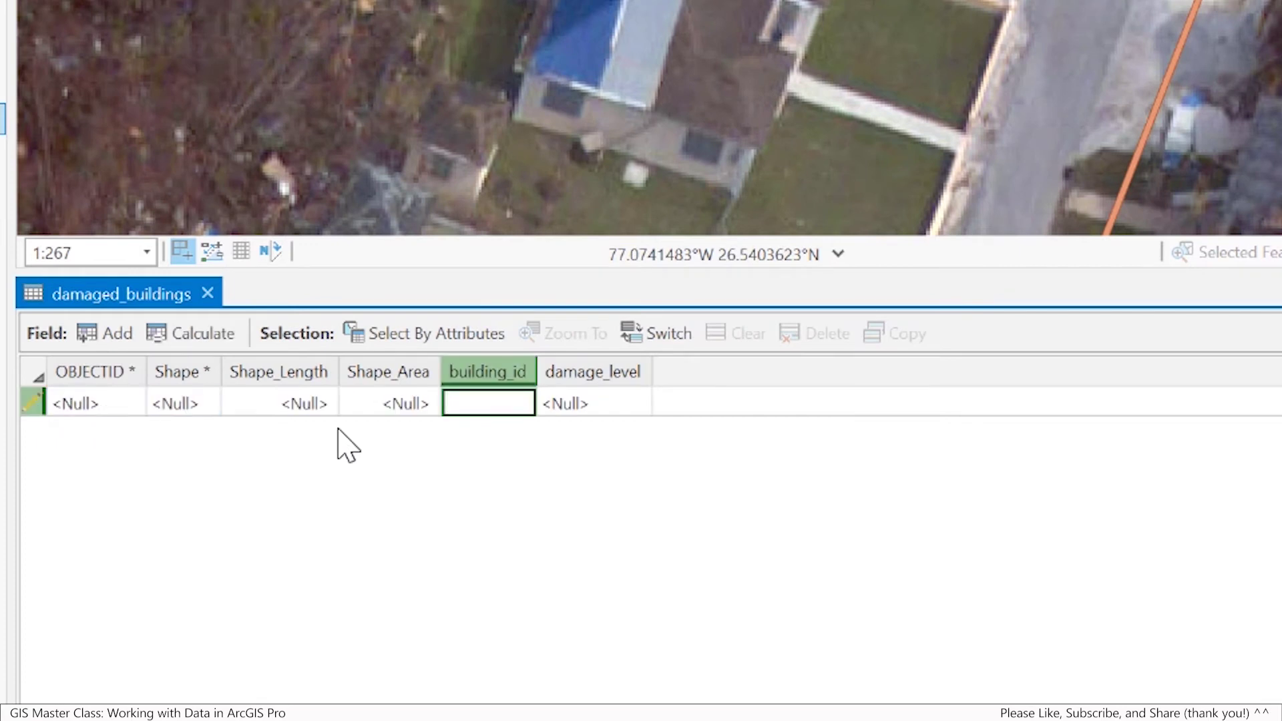
click(637, 406)
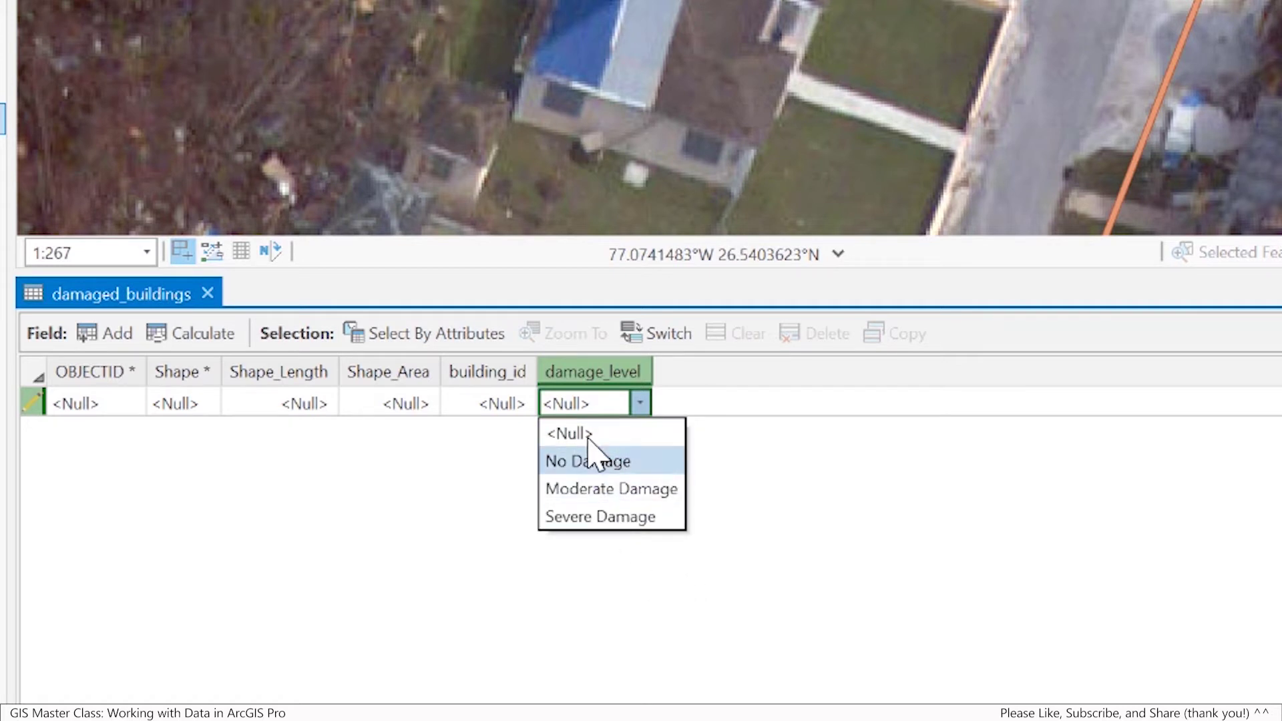
click(784, 419)
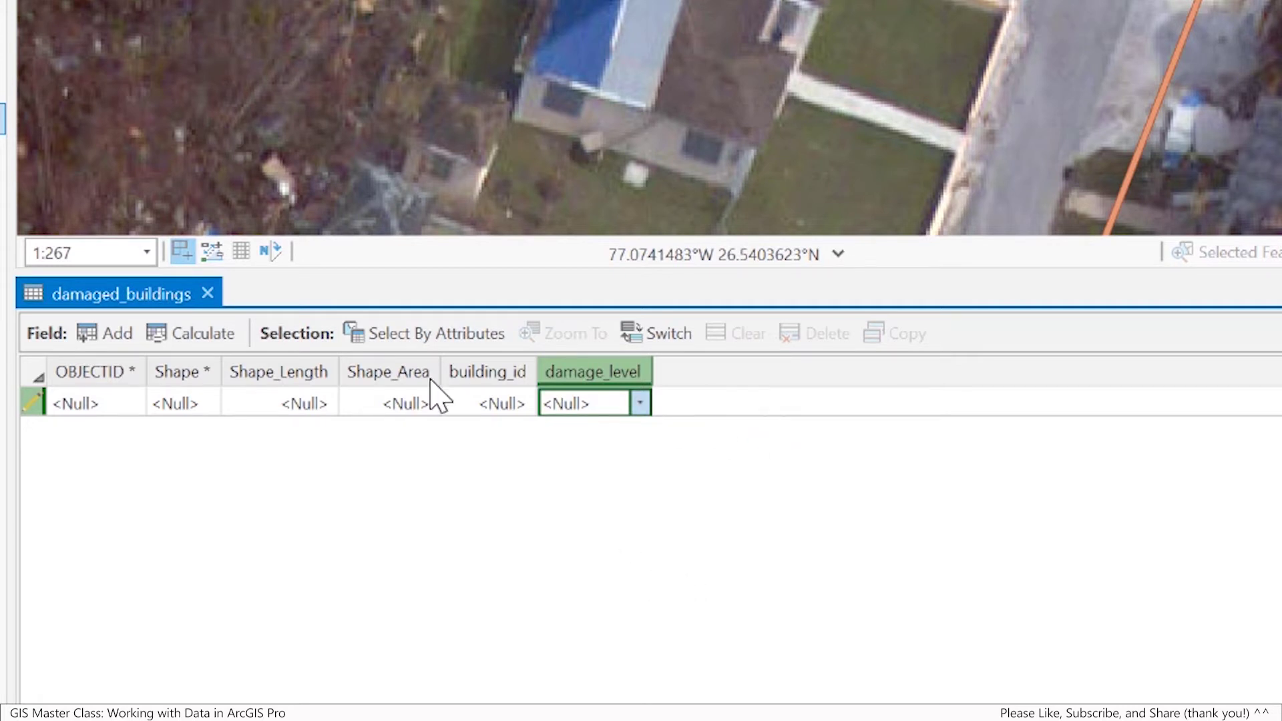
click(207, 294)
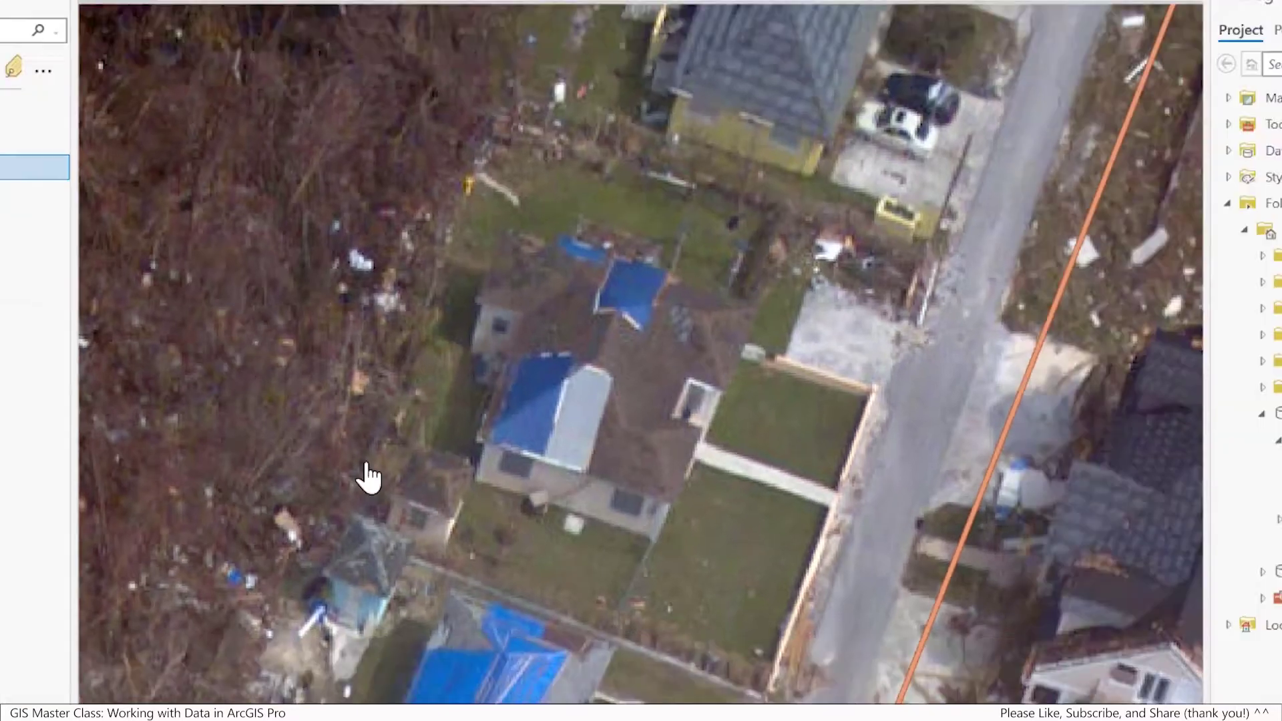
Step: Open feature creation for editing and activate the Polygon tool of the damaged_buildings template
click(956, 429)
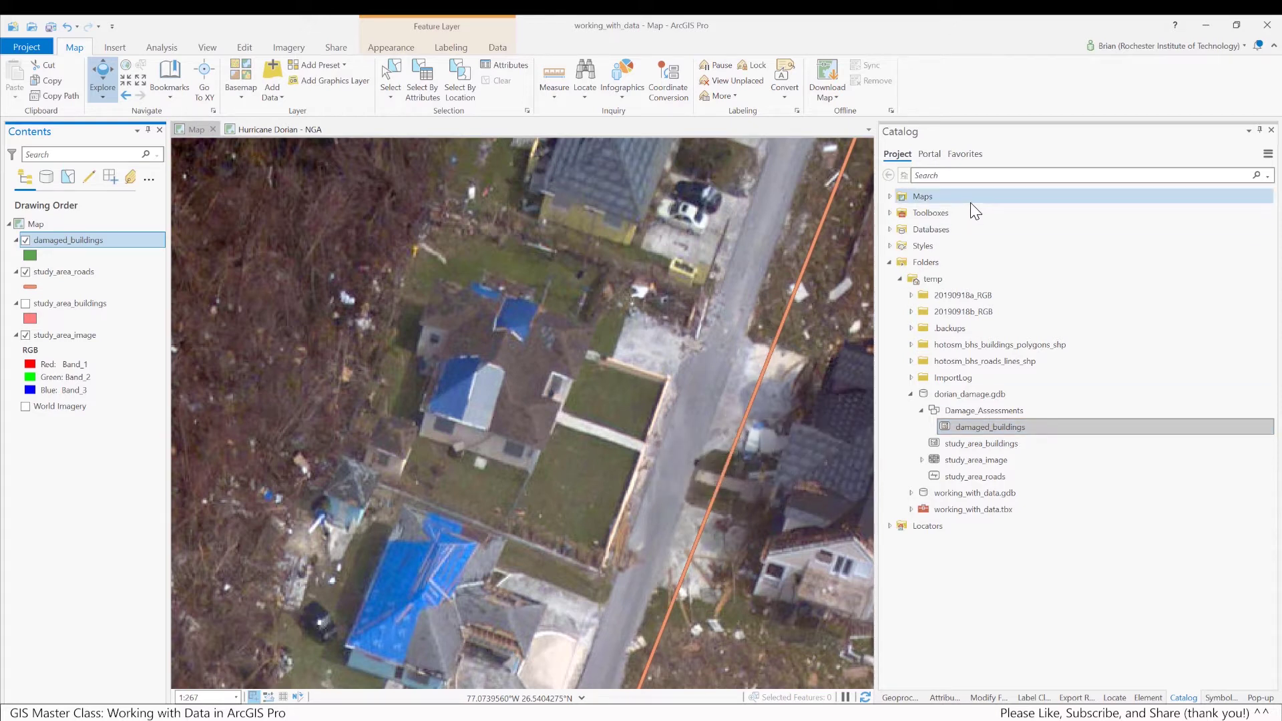
click(244, 47)
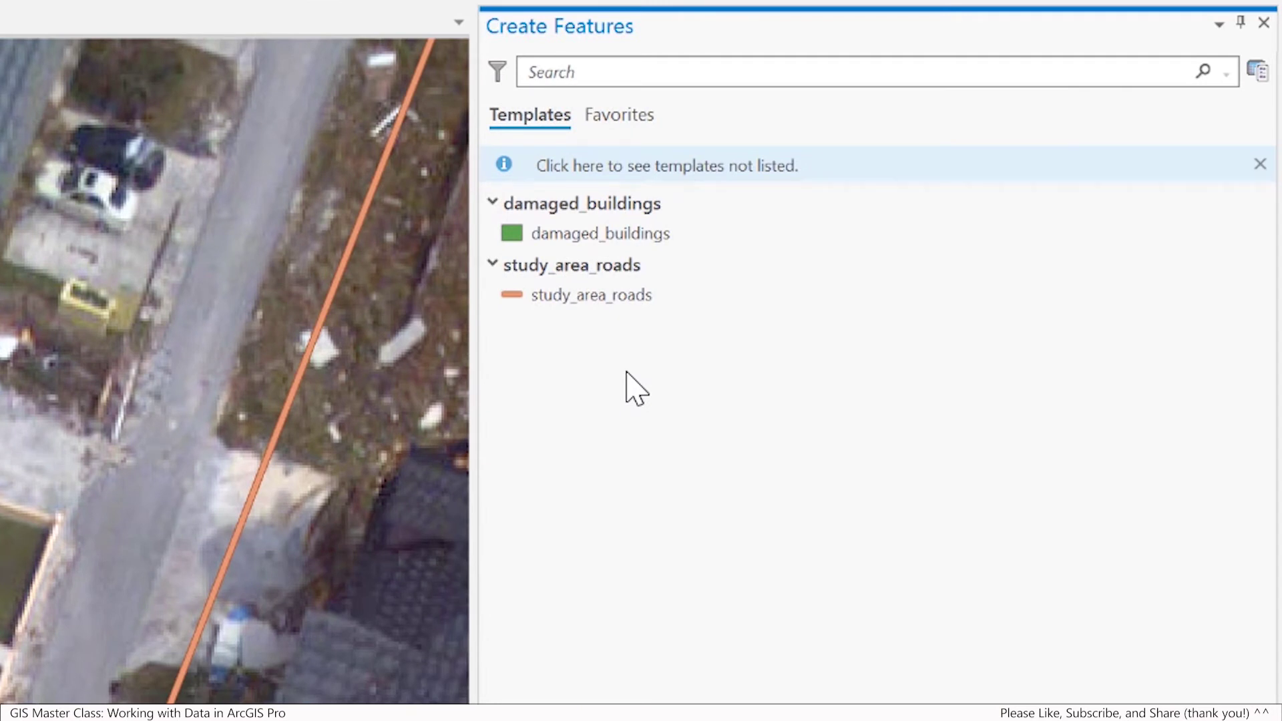
click(574, 233)
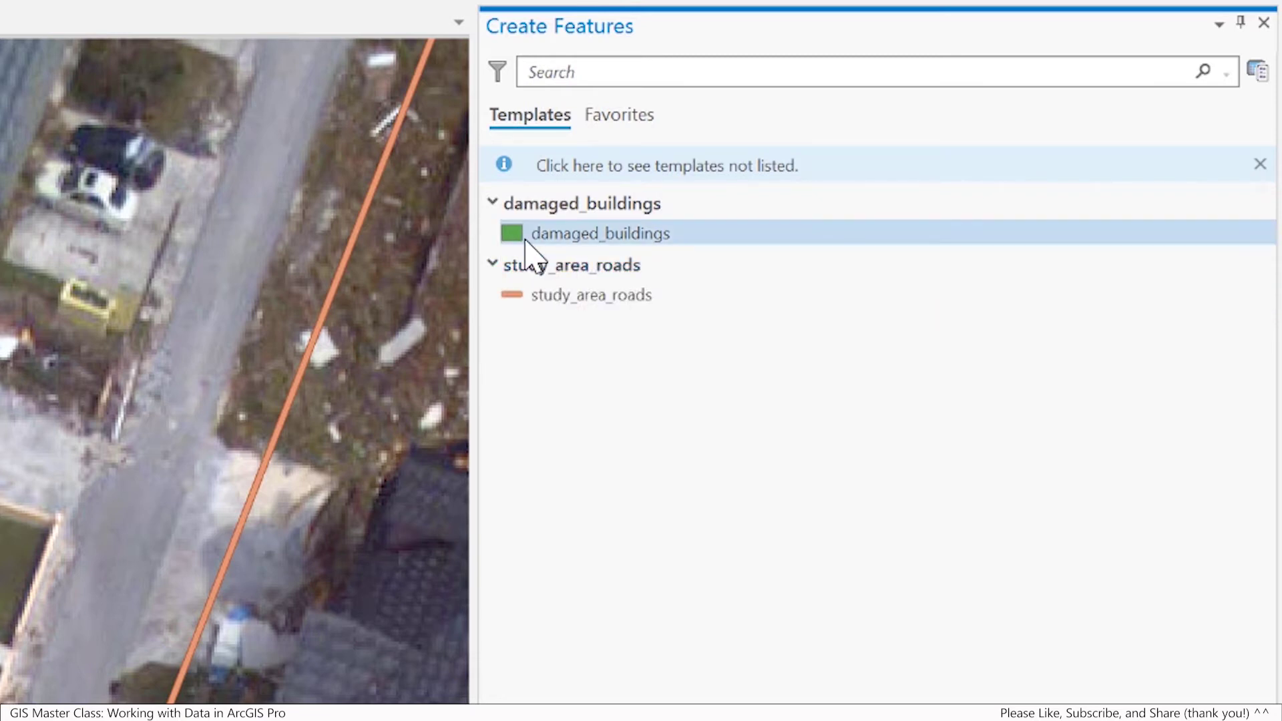
click(704, 233)
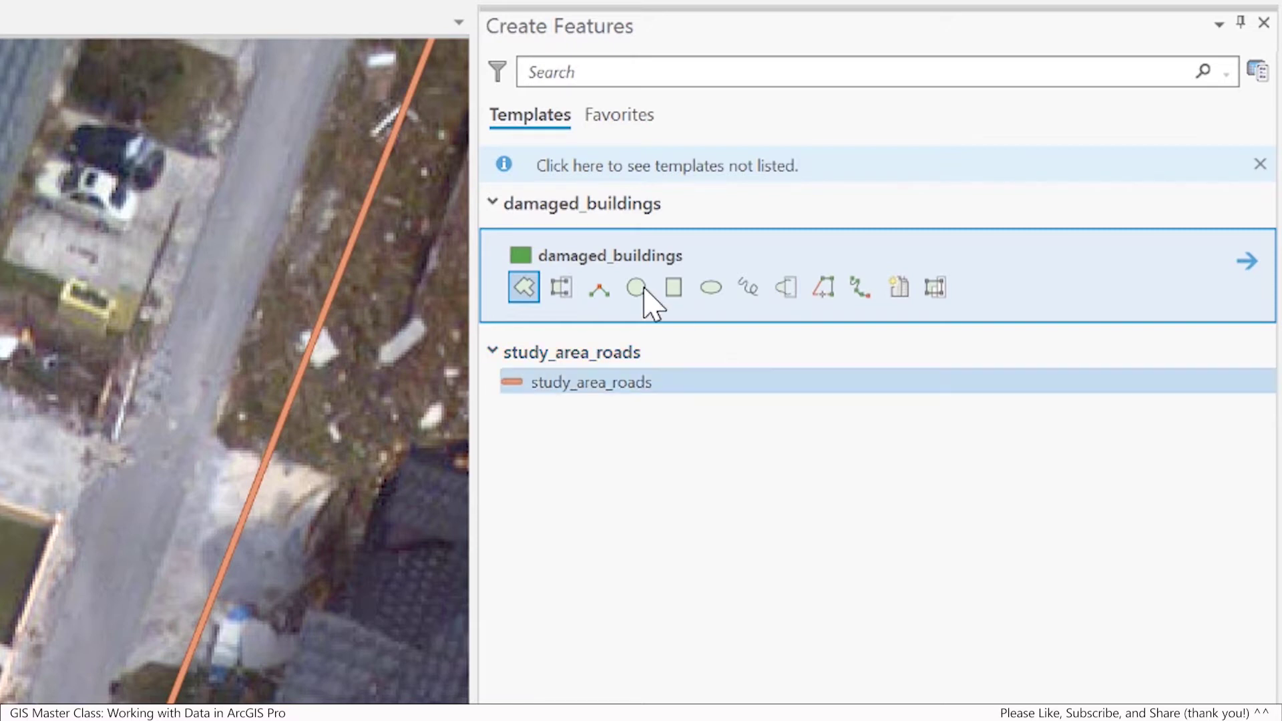
click(525, 268)
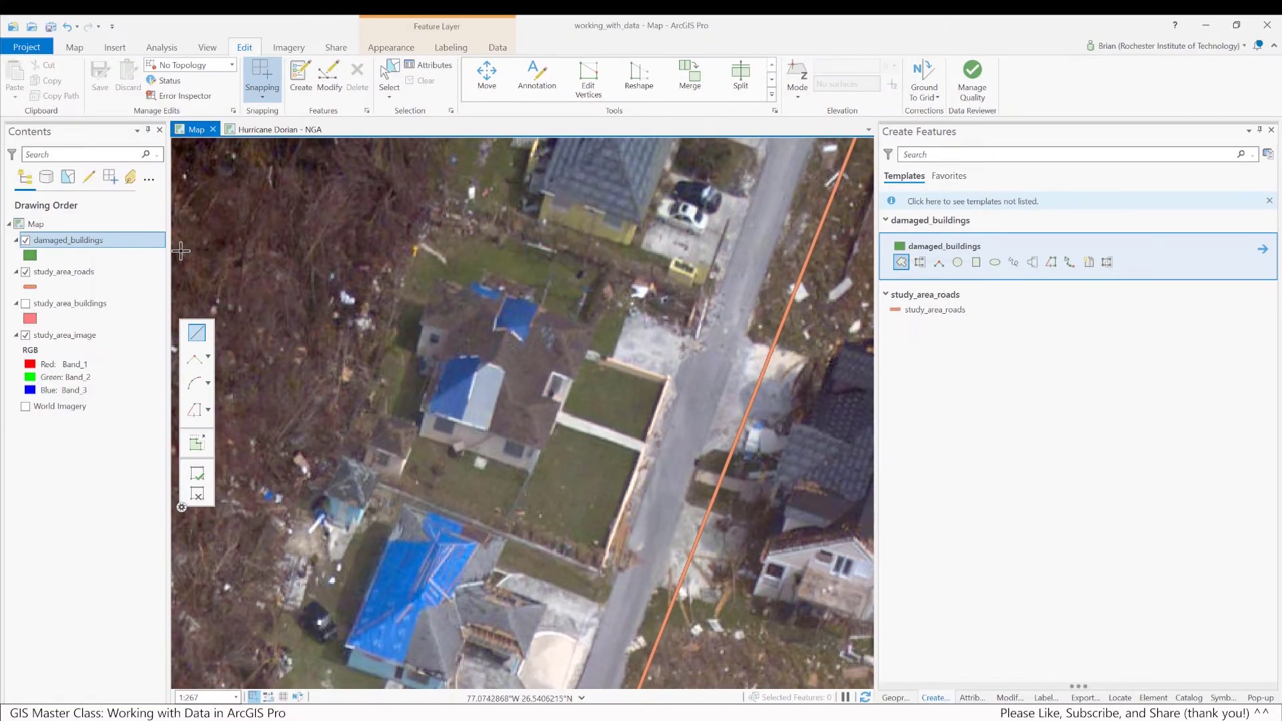
Step: Set the fill colour of the damaged_buildings layer symbol to light yellow
click(30, 255)
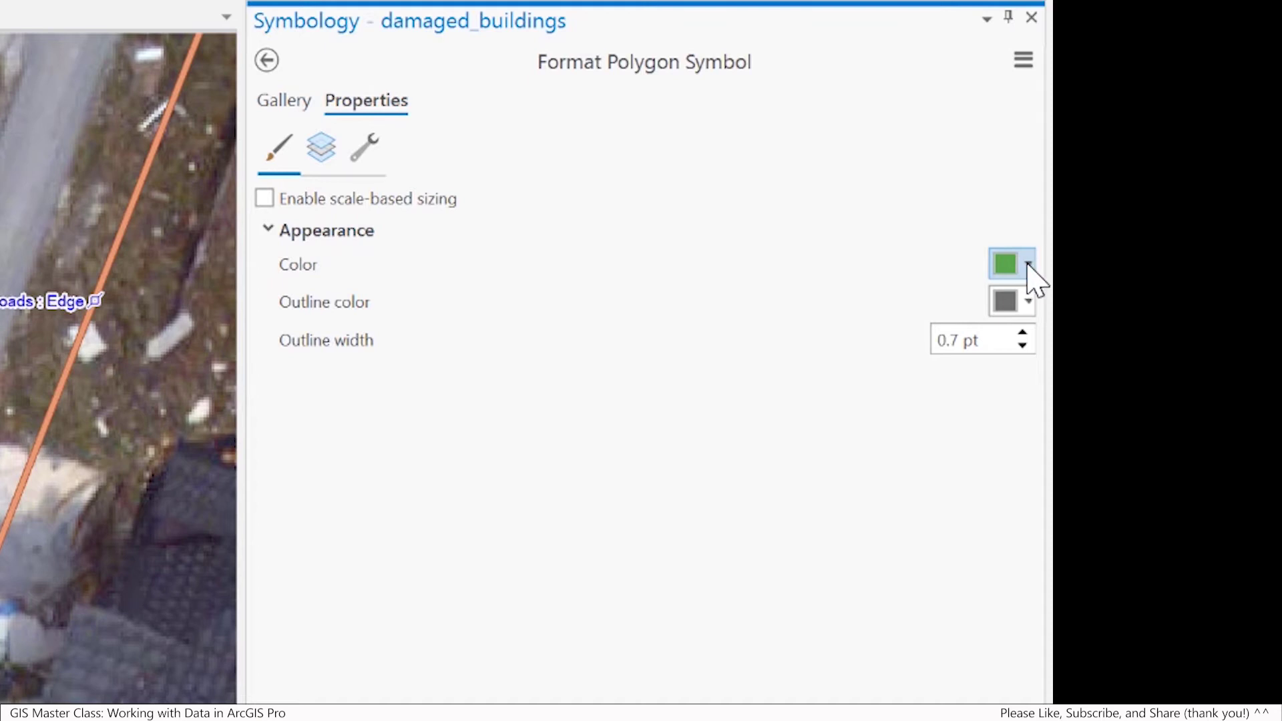
click(1028, 265)
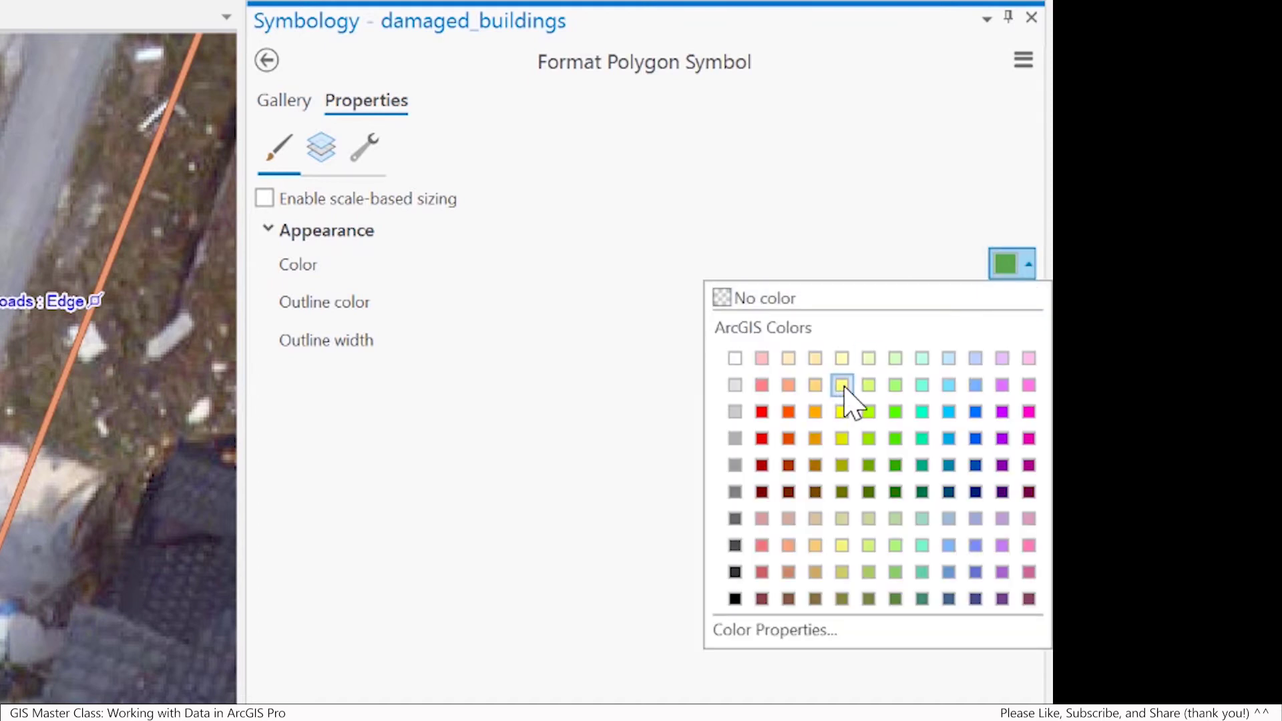
click(839, 386)
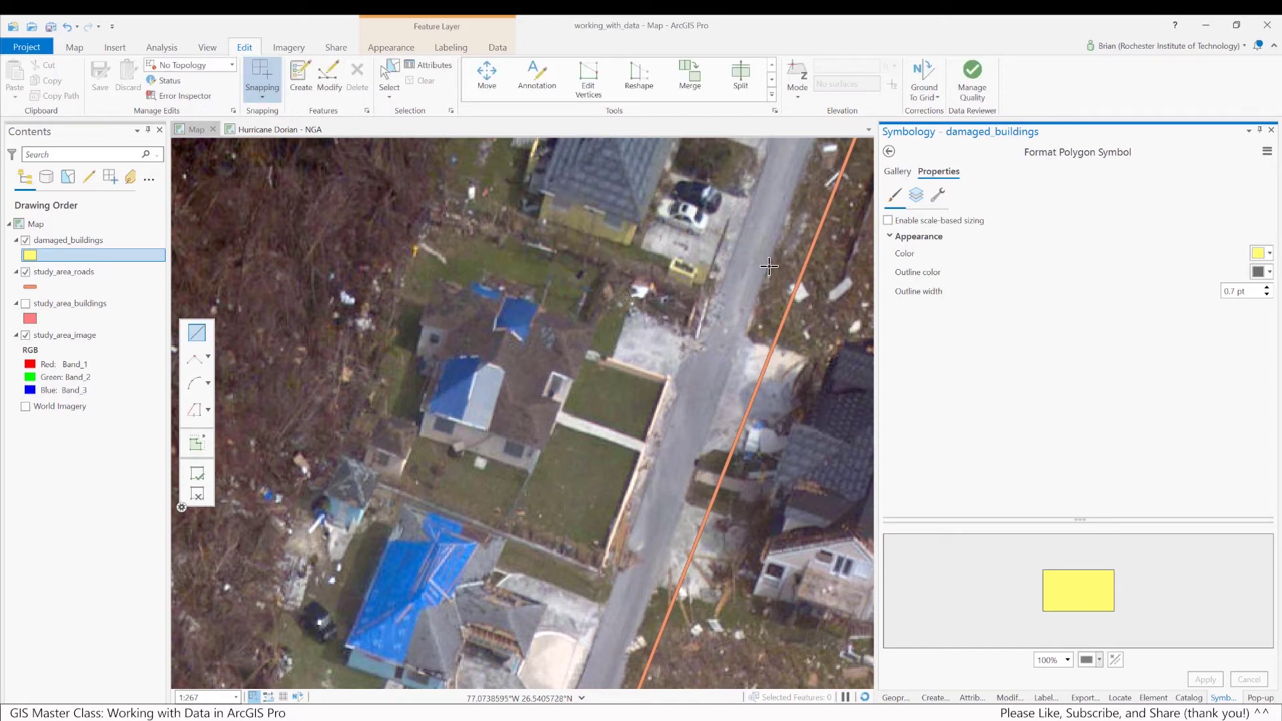
click(890, 149)
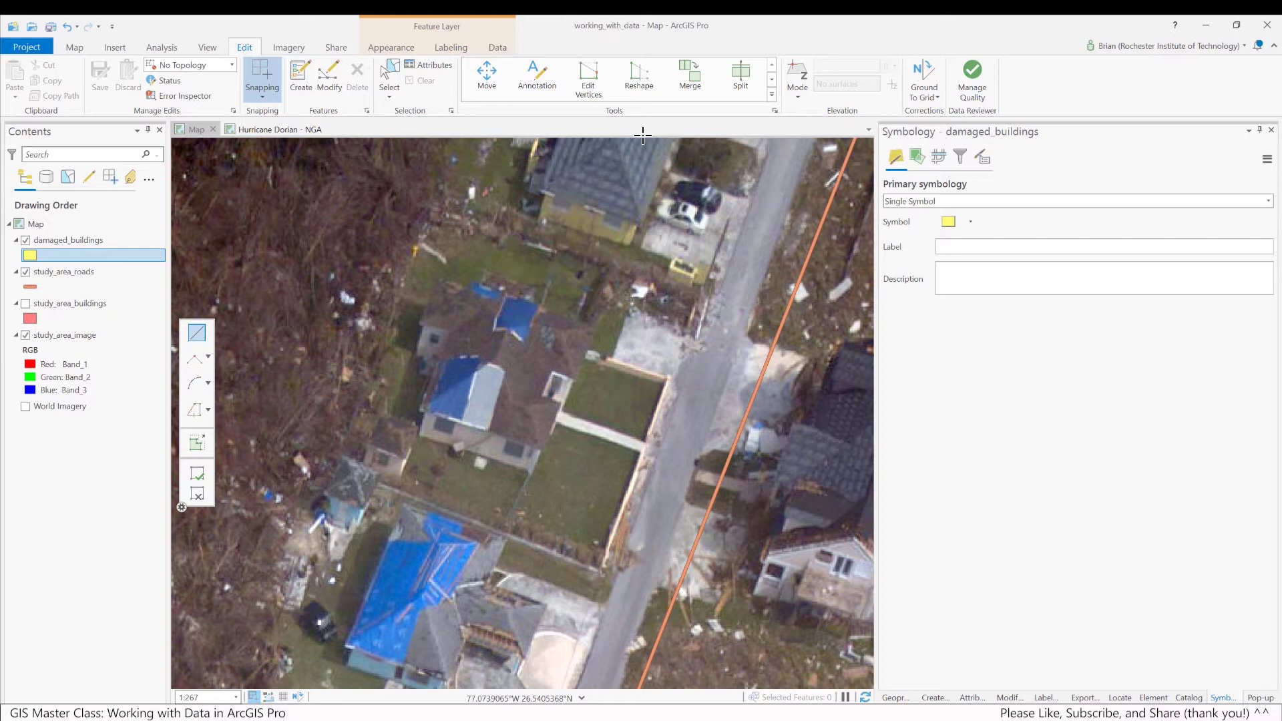
Step: Set the damaged_buildings template attributes for new features to building_id 1 and damage_level No Damage
click(301, 80)
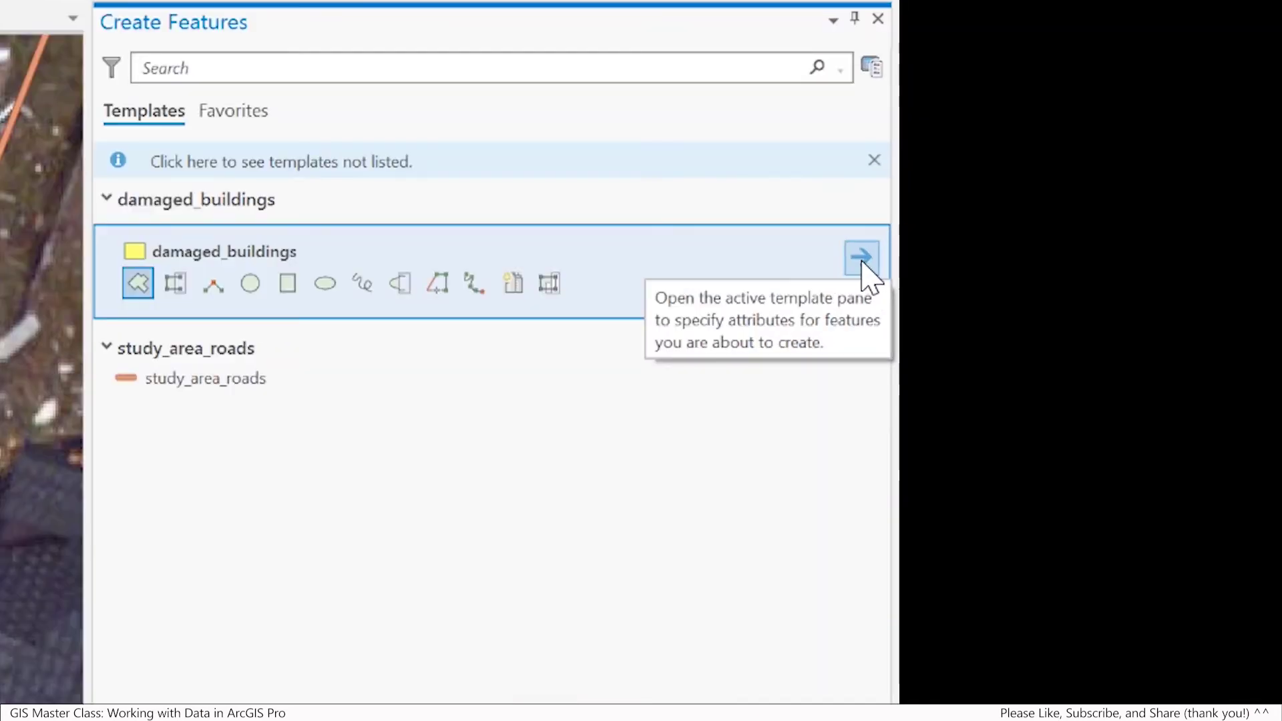
click(1263, 249)
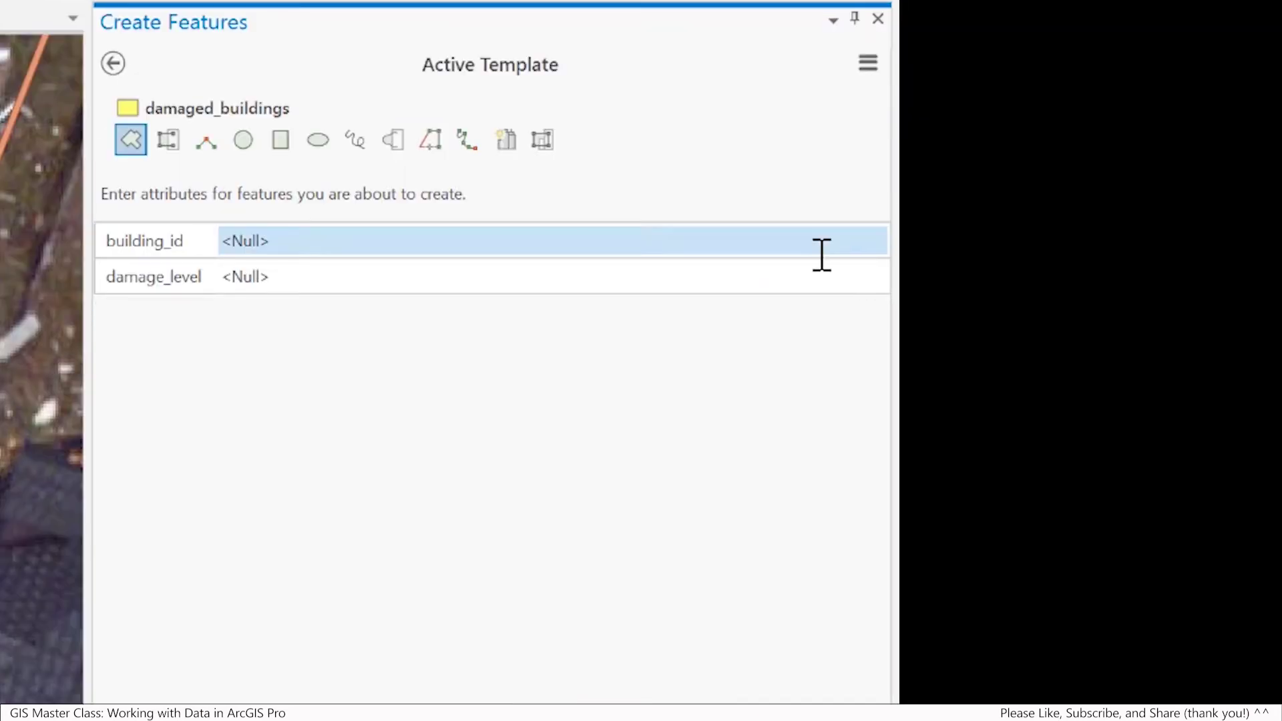
click(334, 241)
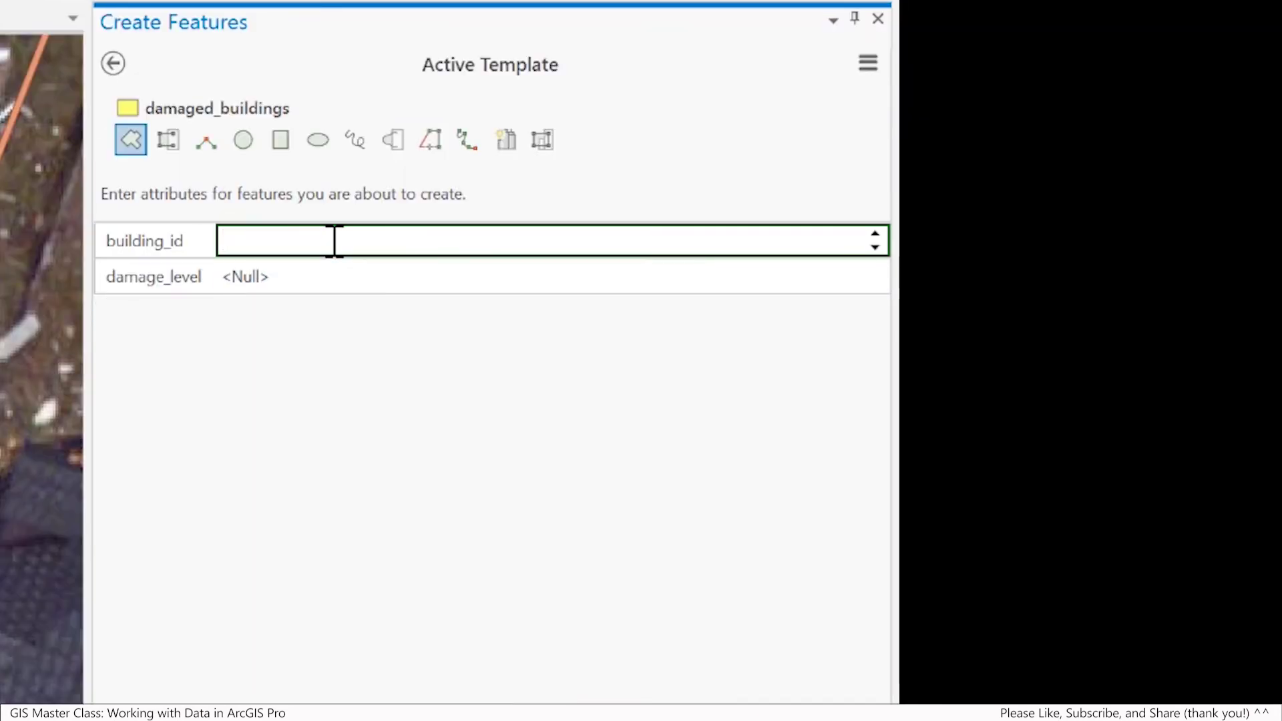
text(1)
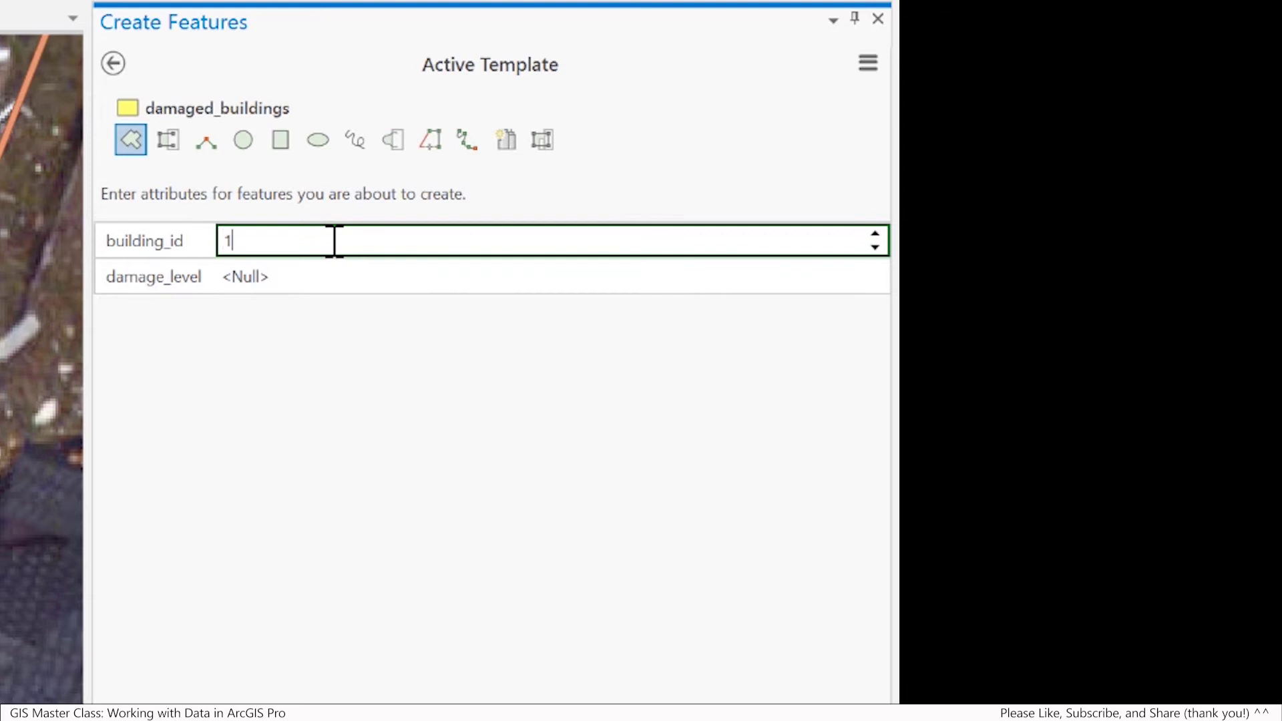
click(329, 276)
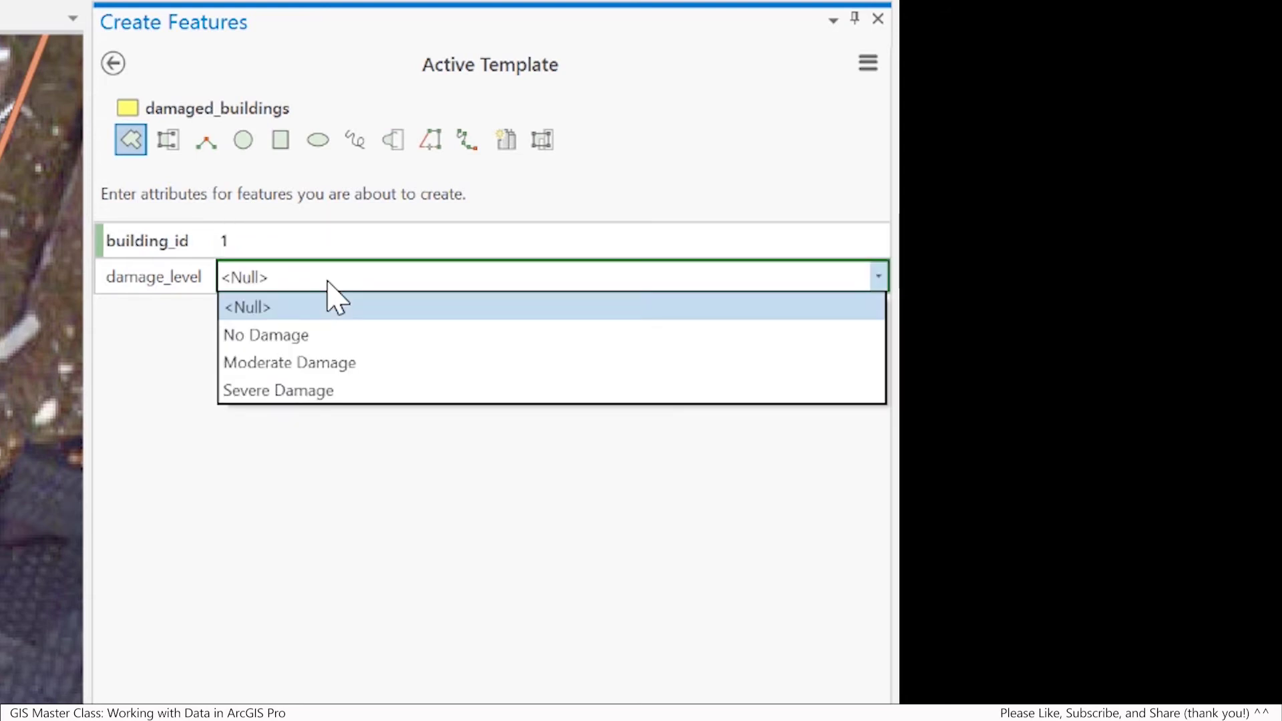
click(322, 340)
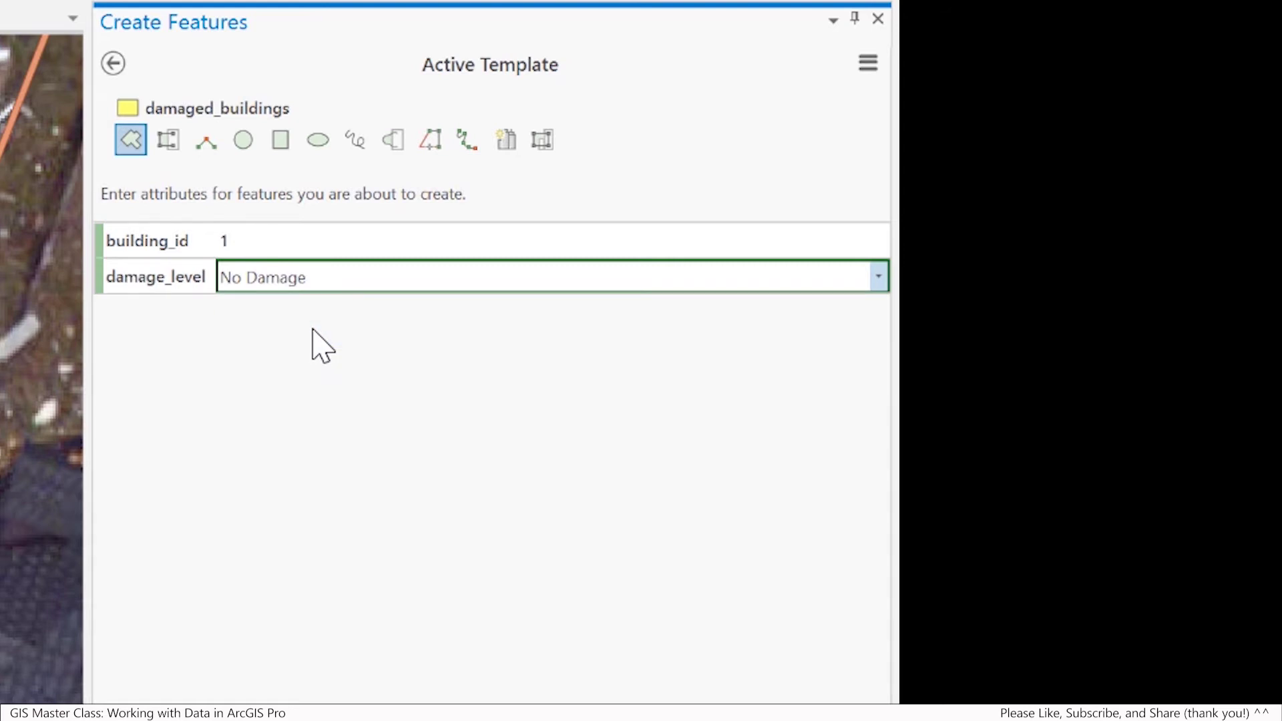
click(114, 63)
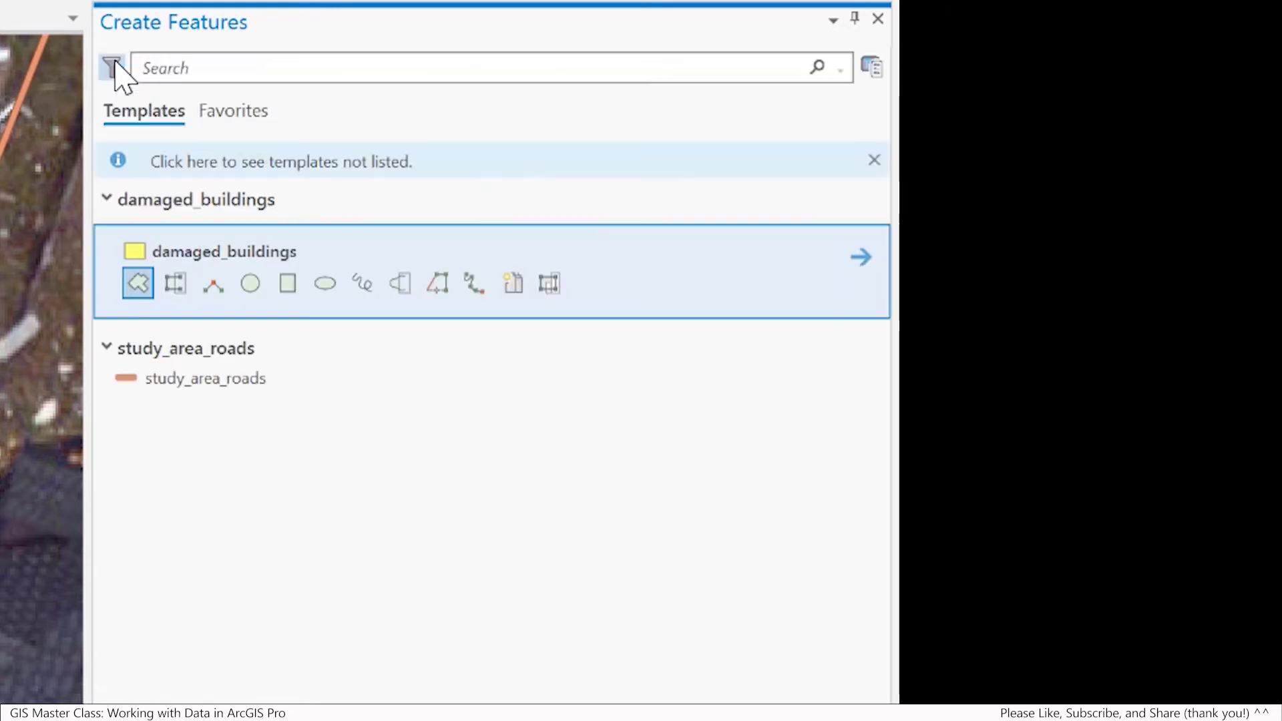
Step: Digitize the footprint of the house with blue roof patches west of the road as a damaged_buildings polygon, following its stepped northern edge
click(140, 288)
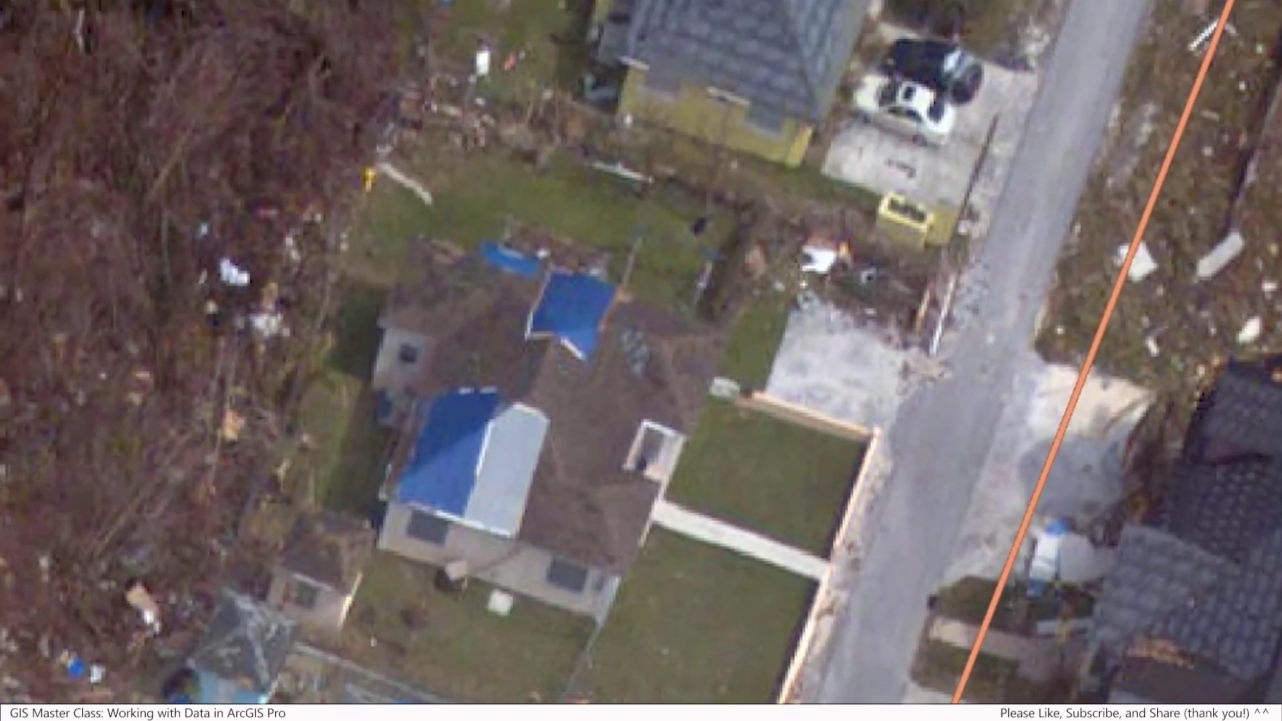
click(371, 545)
click(605, 622)
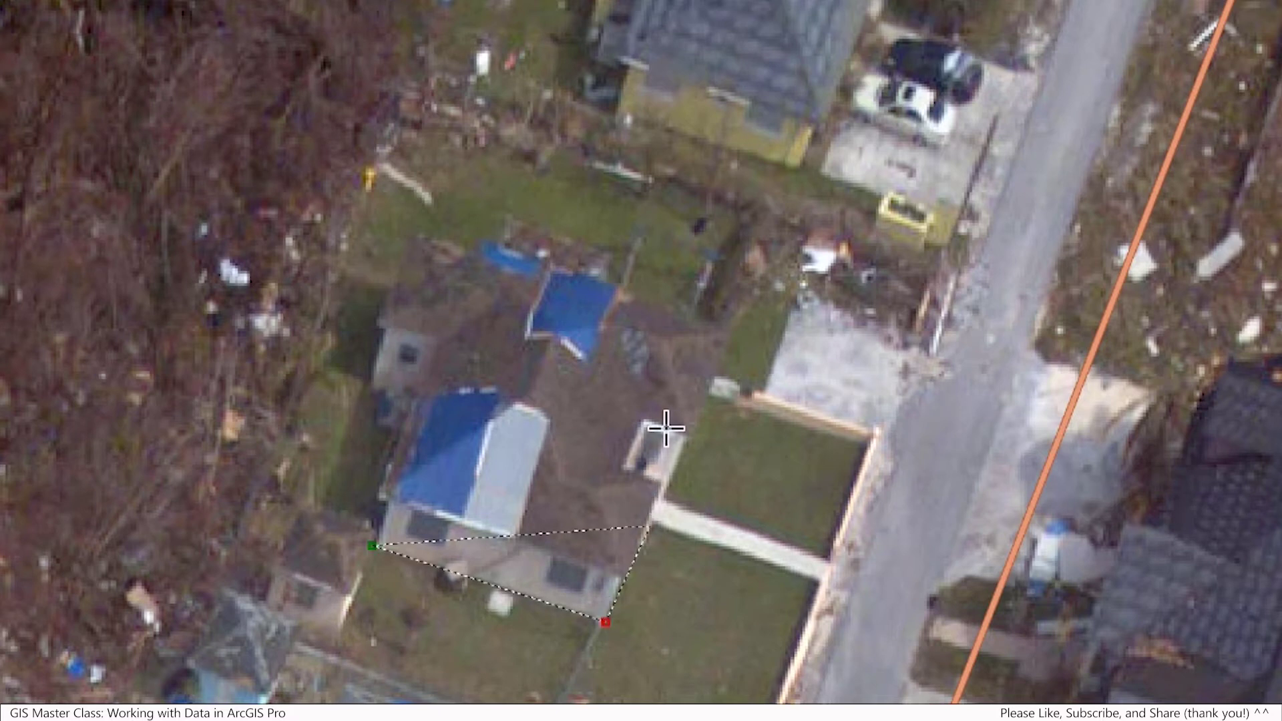
click(727, 330)
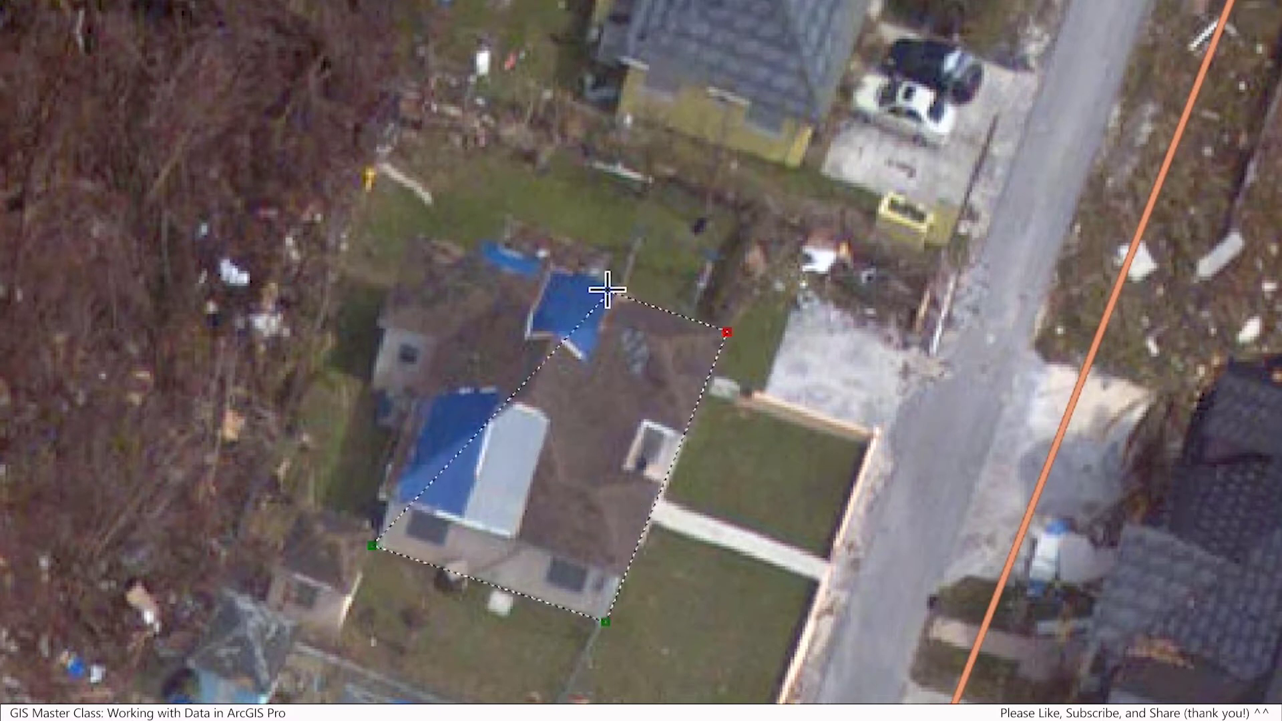
click(607, 290)
click(615, 253)
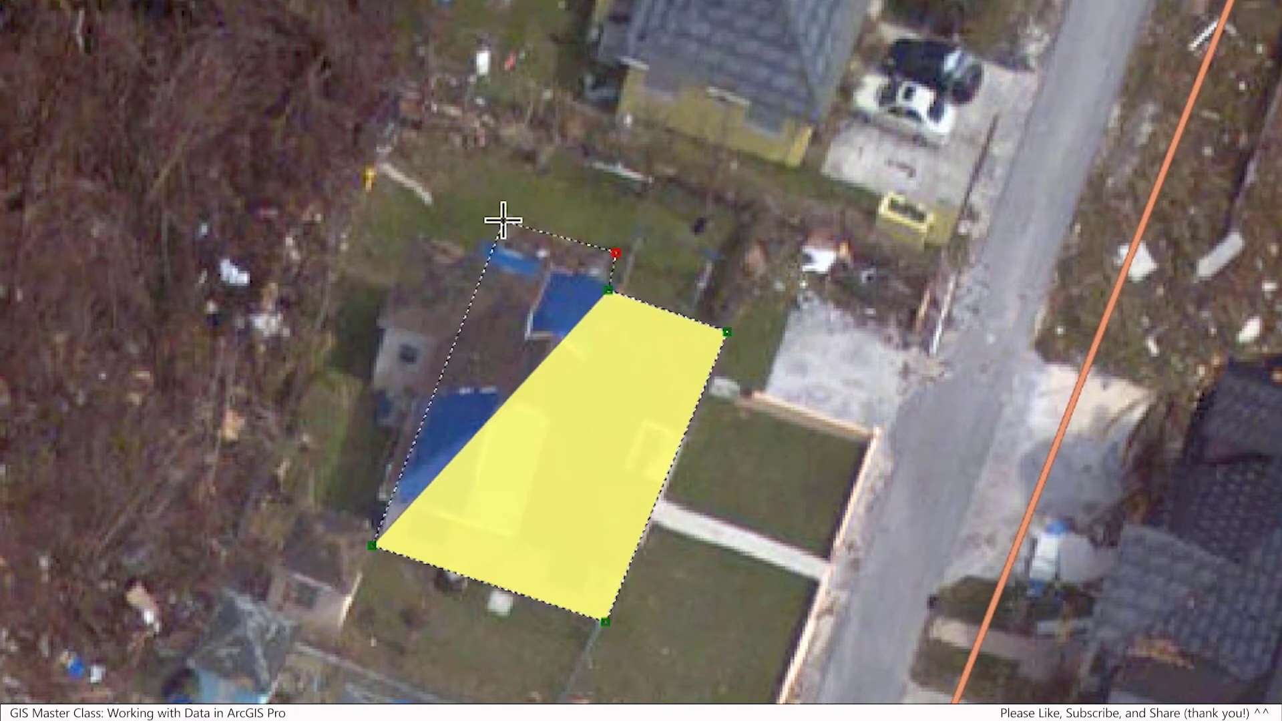
click(501, 249)
click(505, 220)
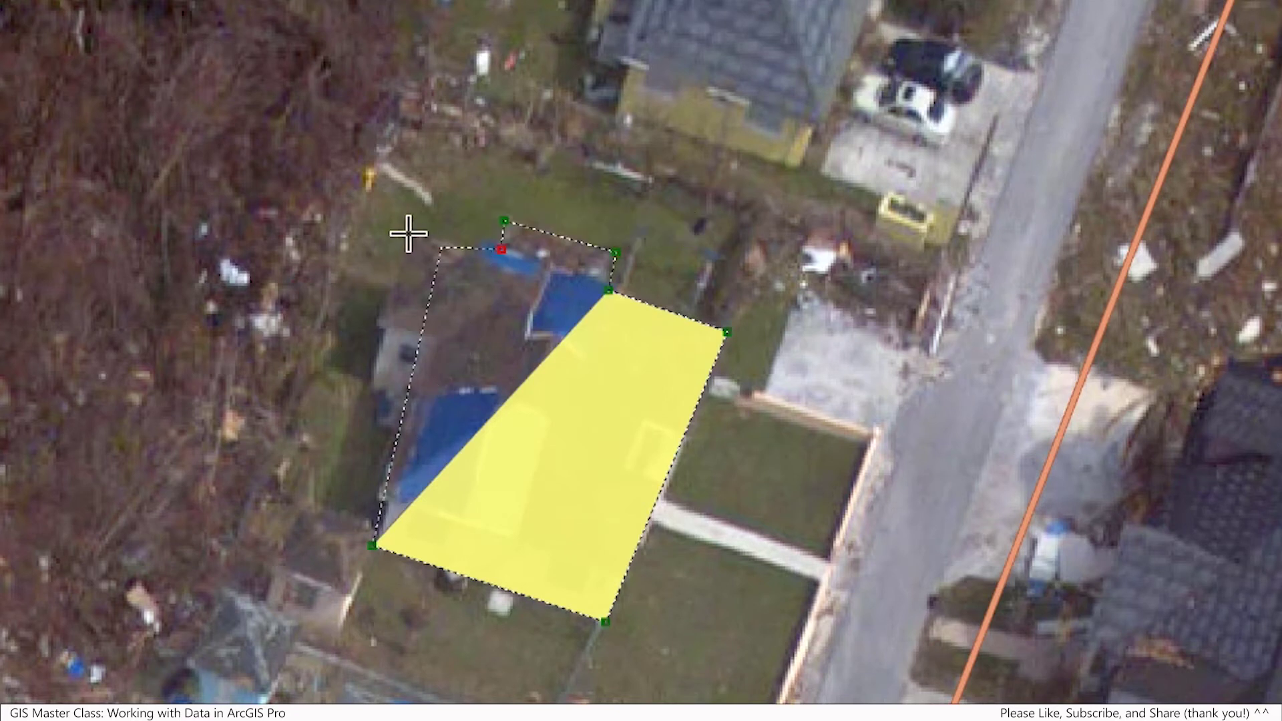
click(409, 234)
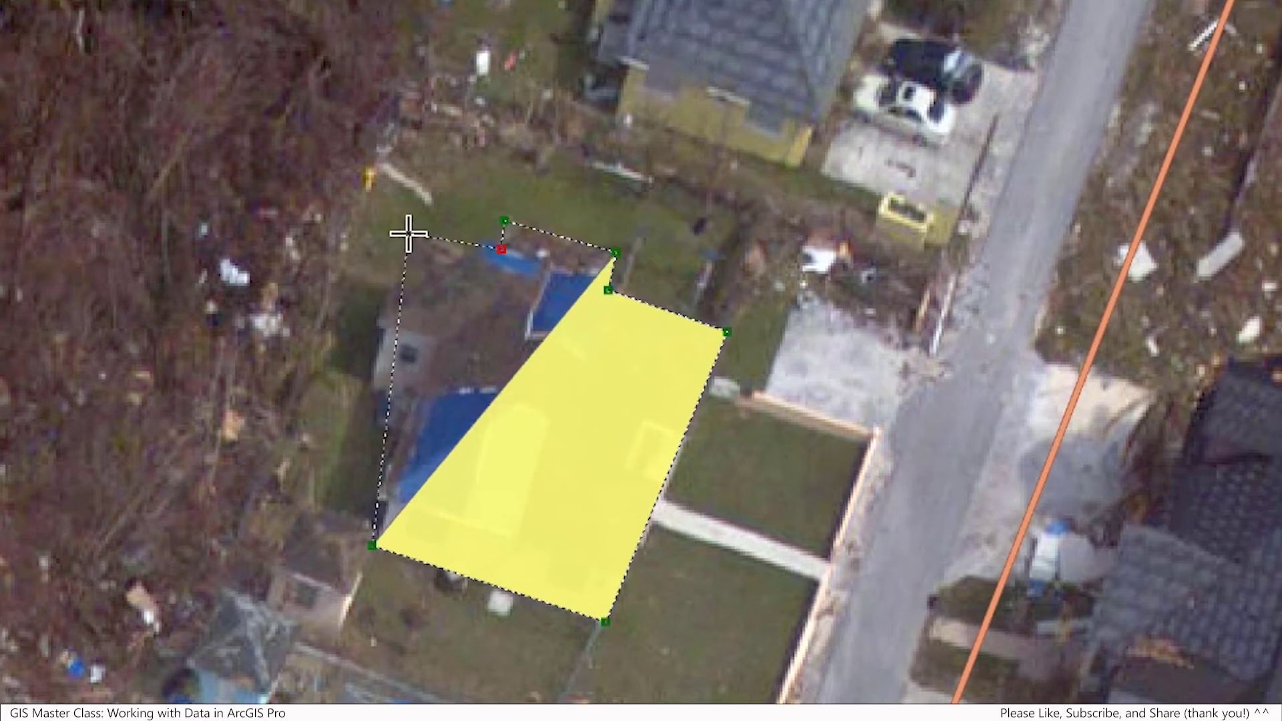
click(382, 326)
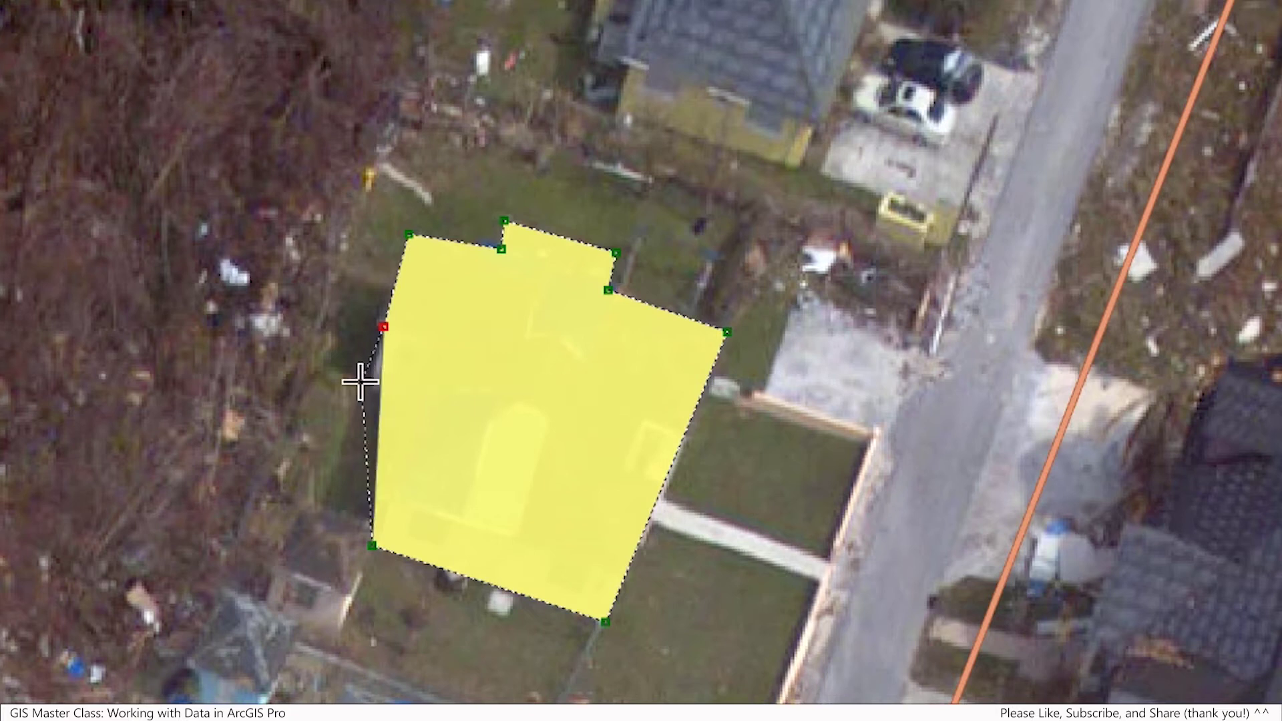
double_click(360, 381)
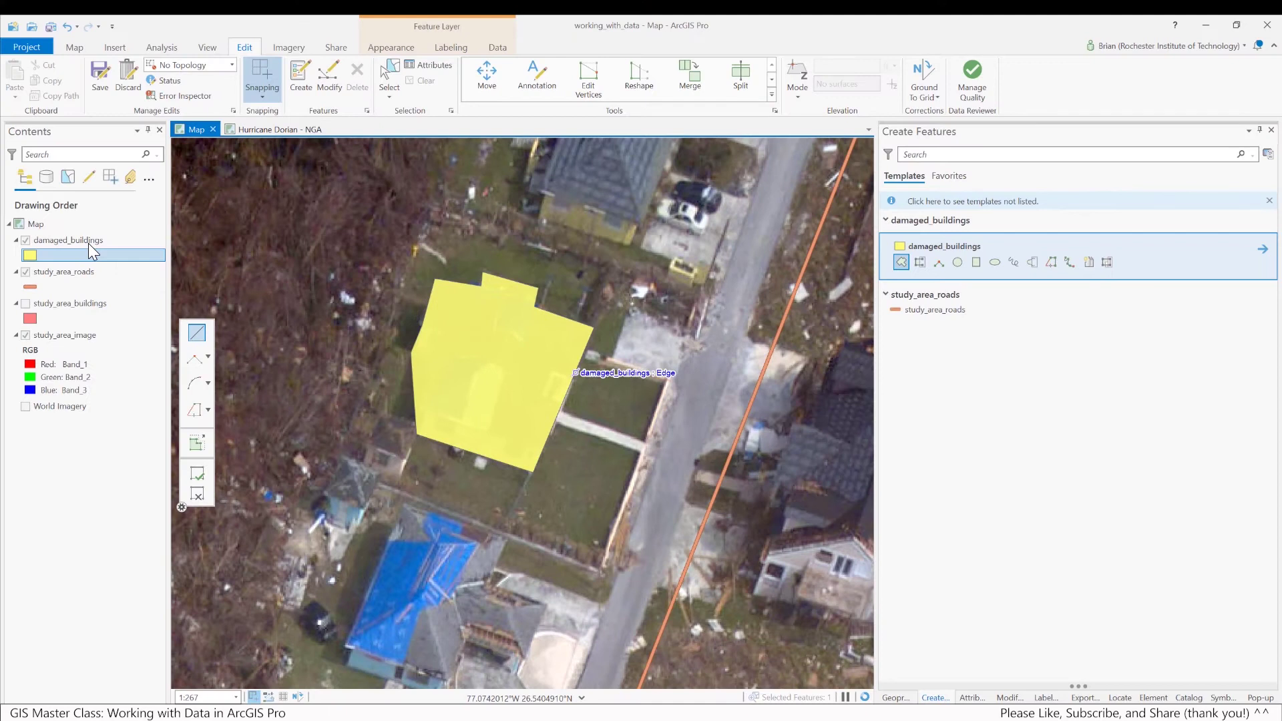
Step: Open the damaged_buildings attribute table and shrink it to a narrow strip beneath the map
click(83, 242)
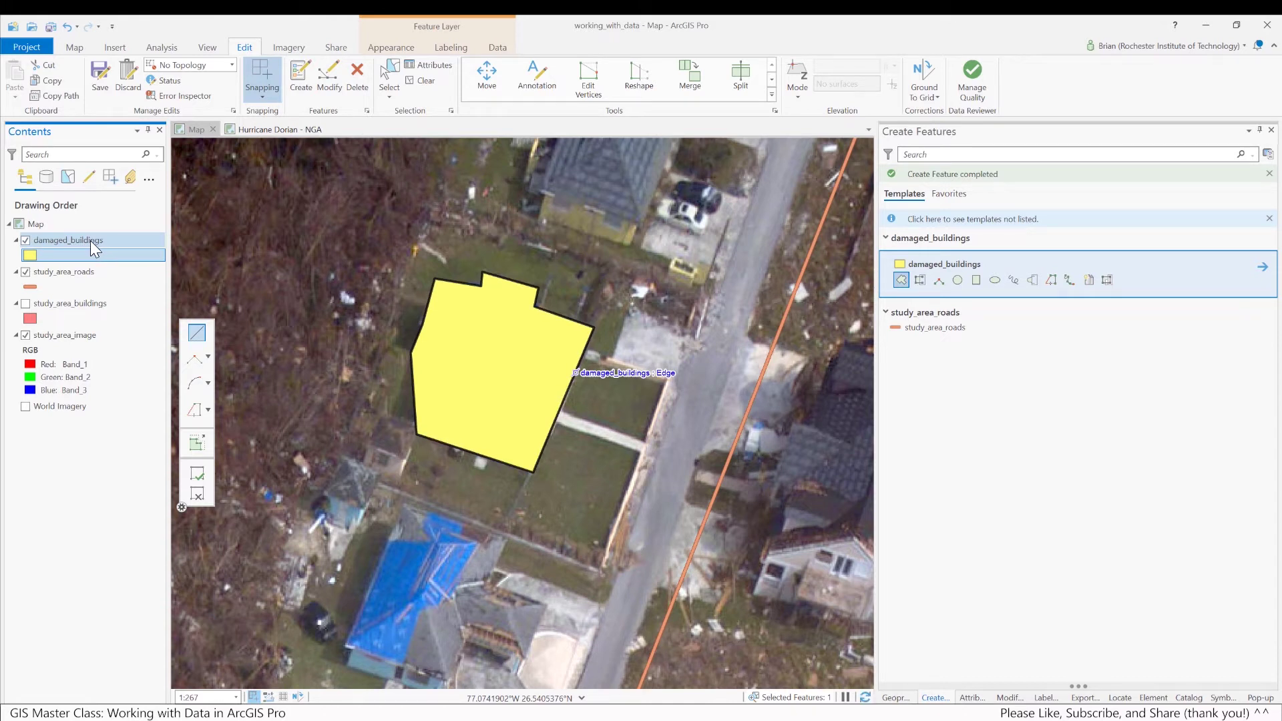
right_click(91, 243)
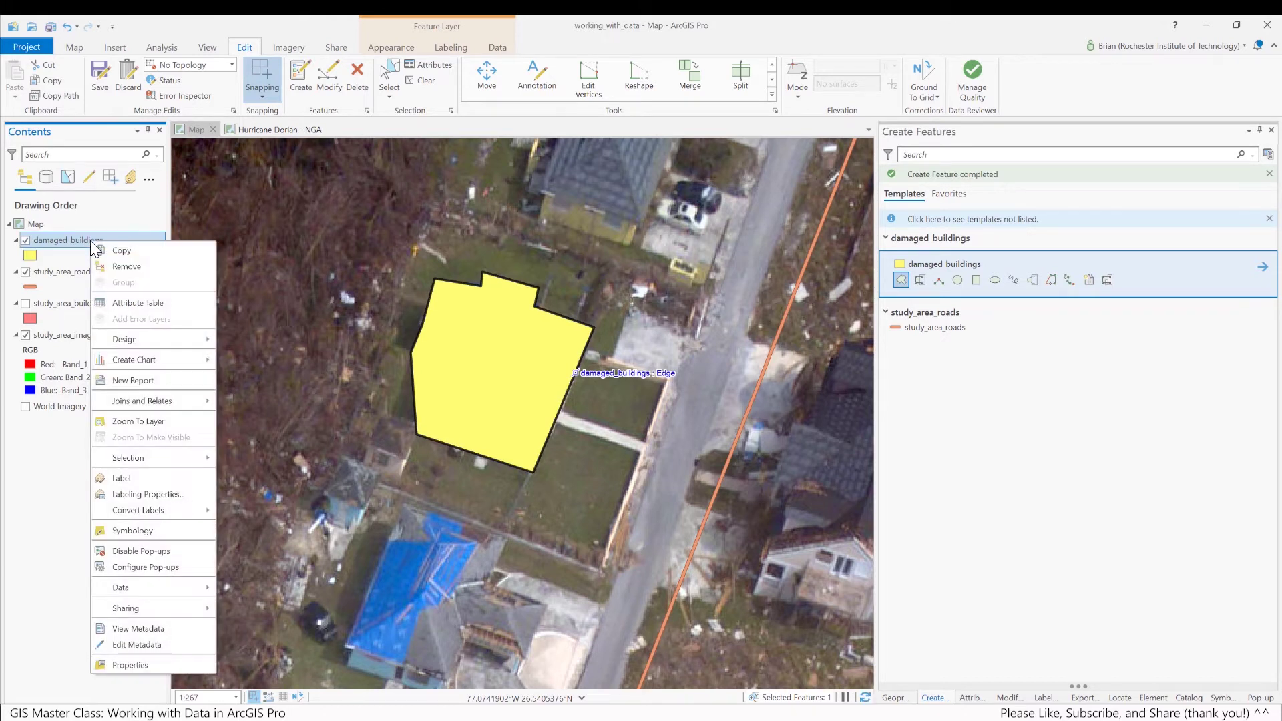
click(138, 312)
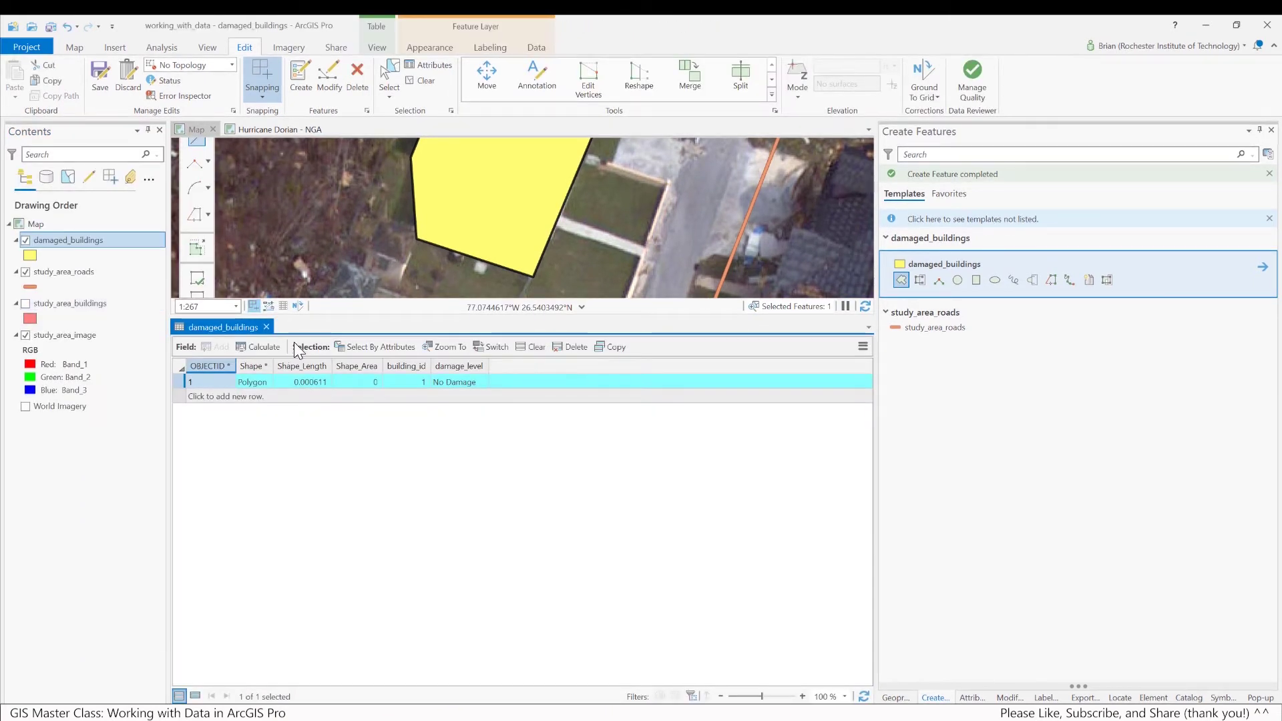
drag(341, 318, 407, 565)
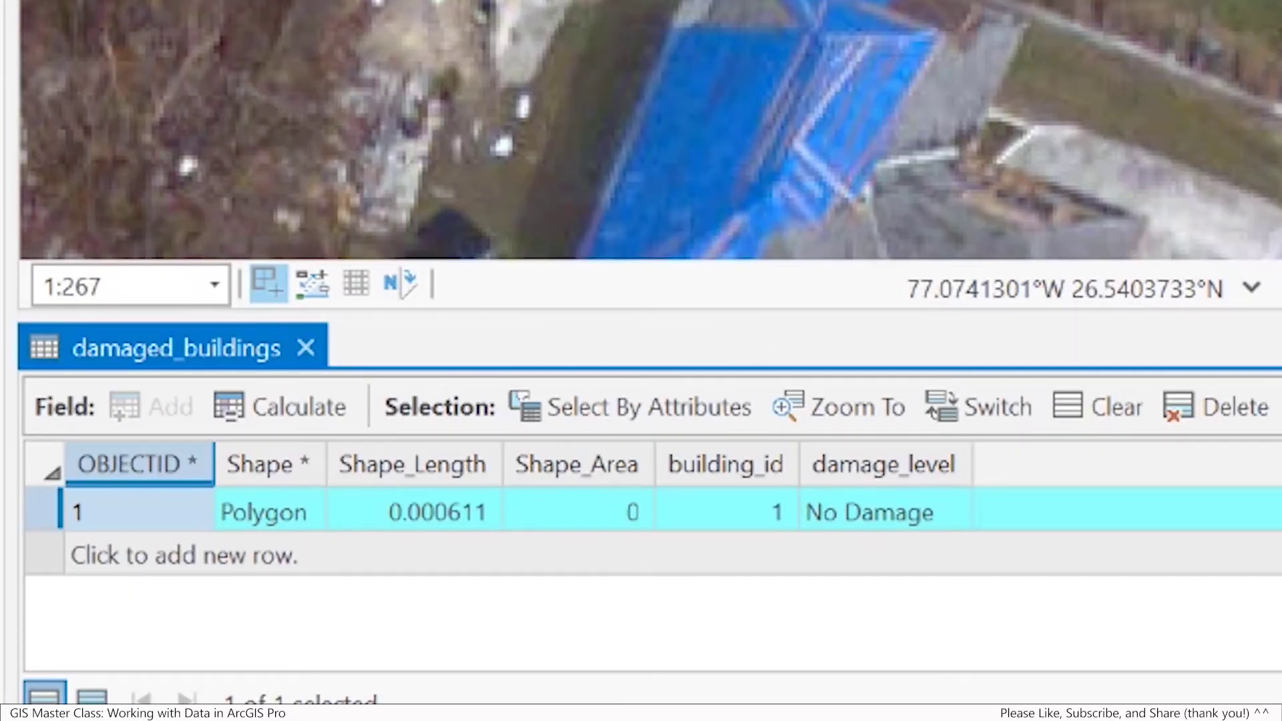
Step: Set the first building's damage_level to Moderate Damage in the attribute table and save all edits
click(867, 524)
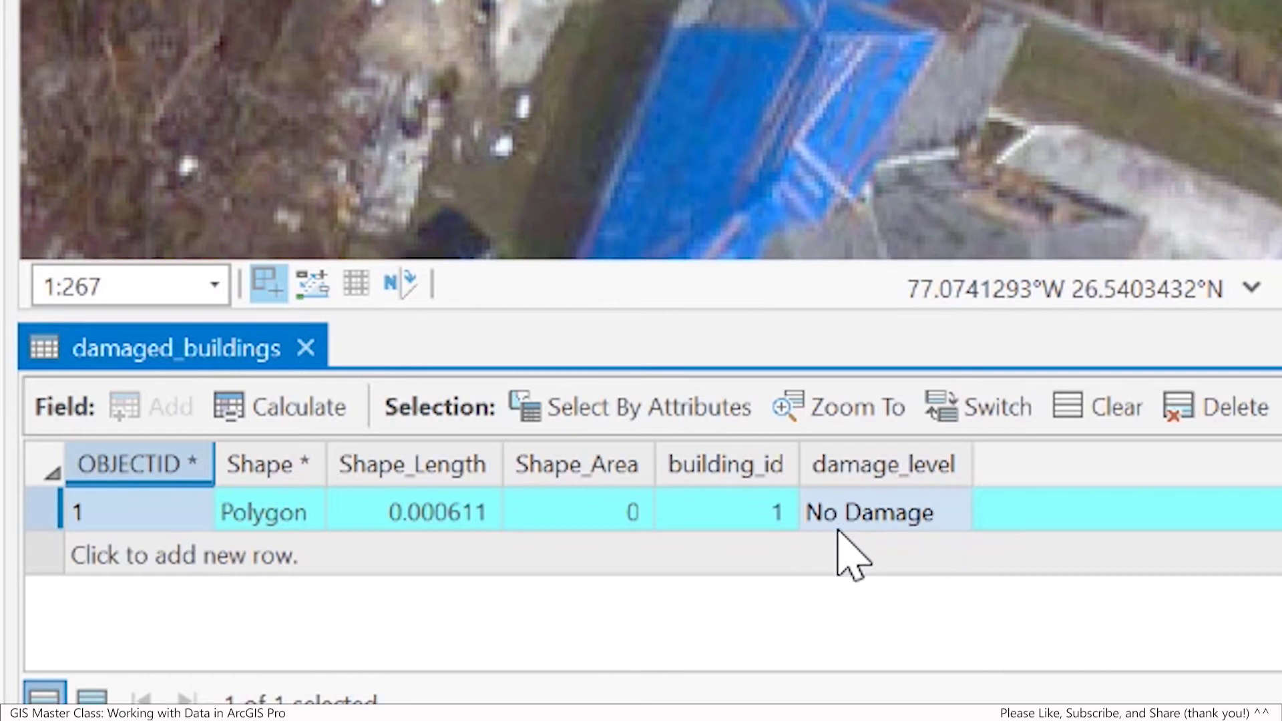
click(949, 521)
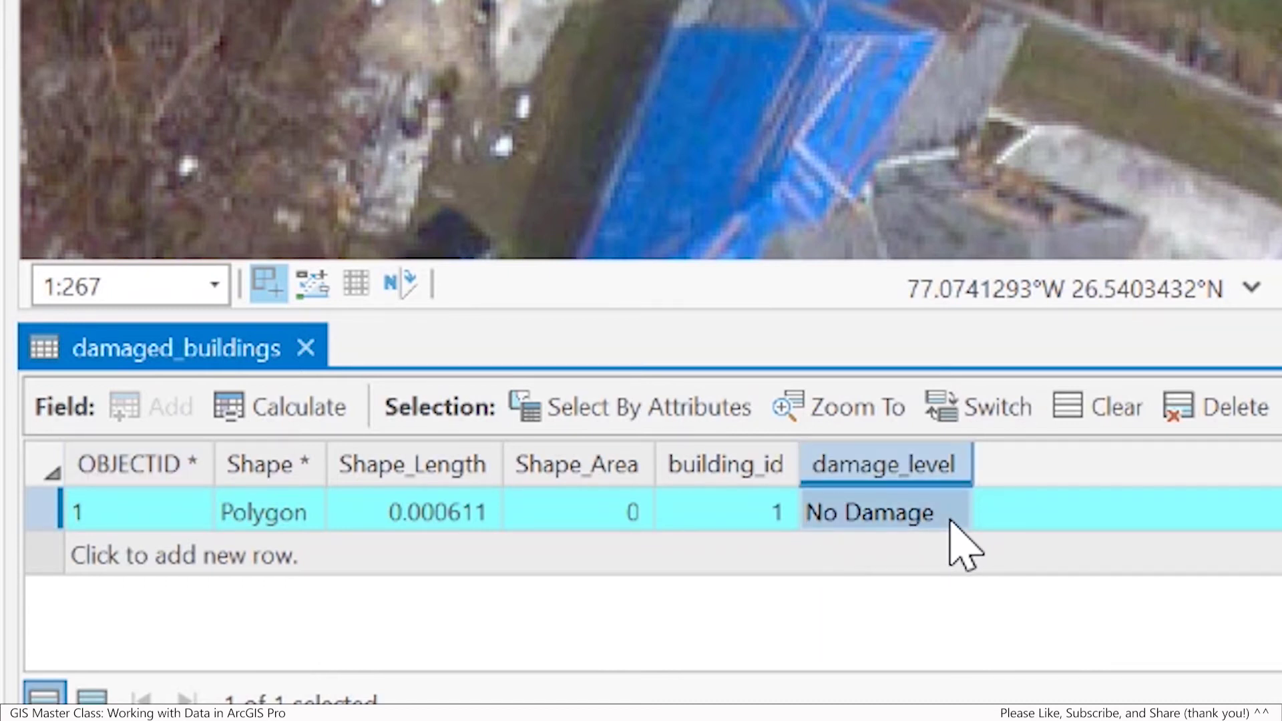
click(958, 520)
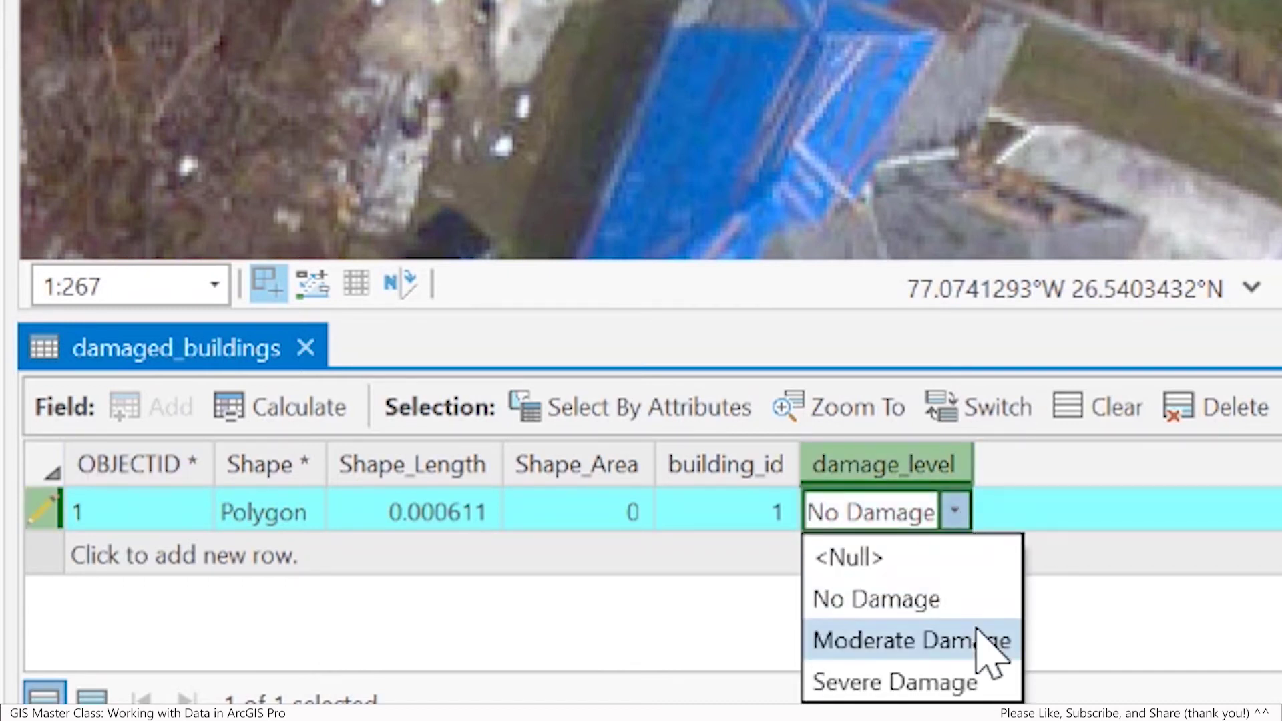
click(994, 642)
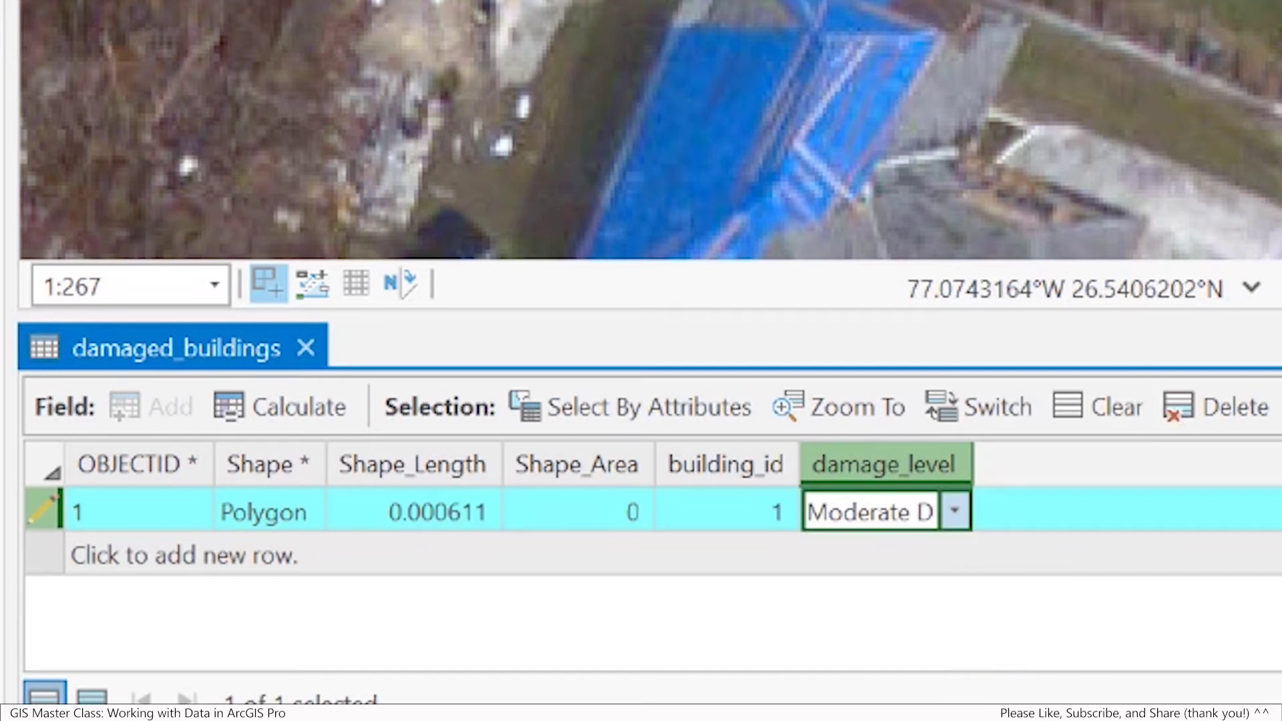
key(Return)
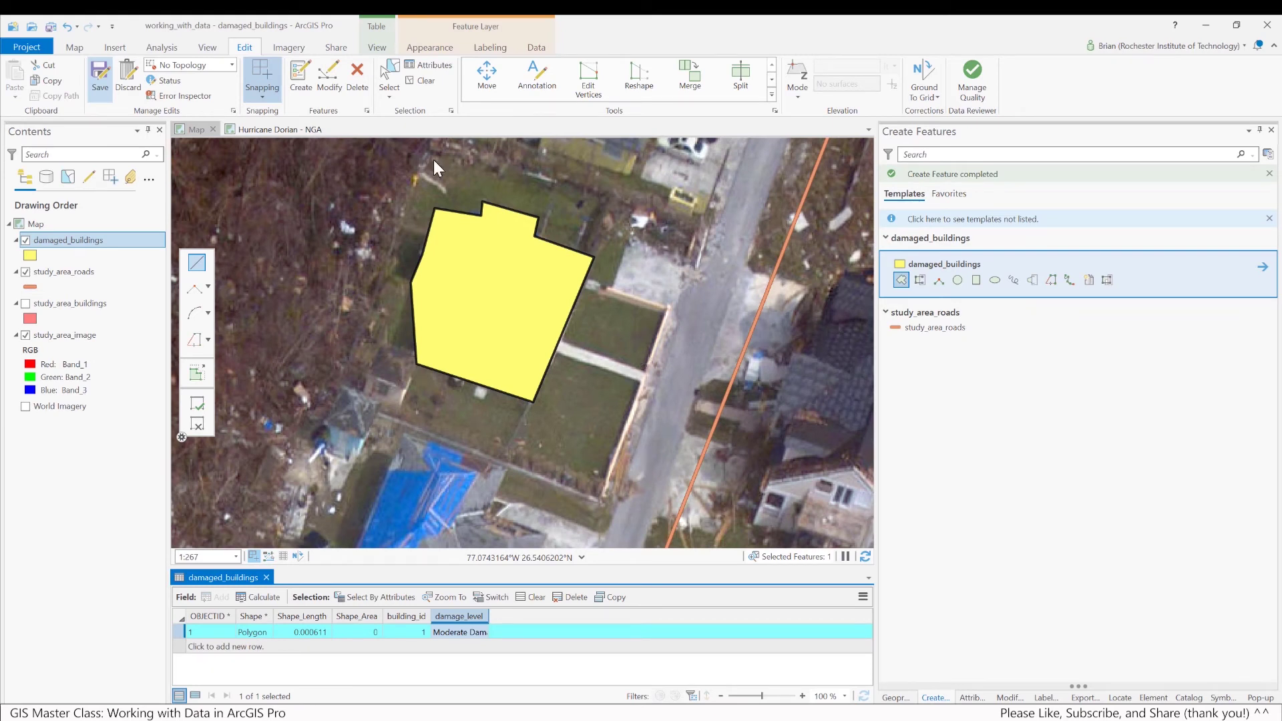
click(99, 75)
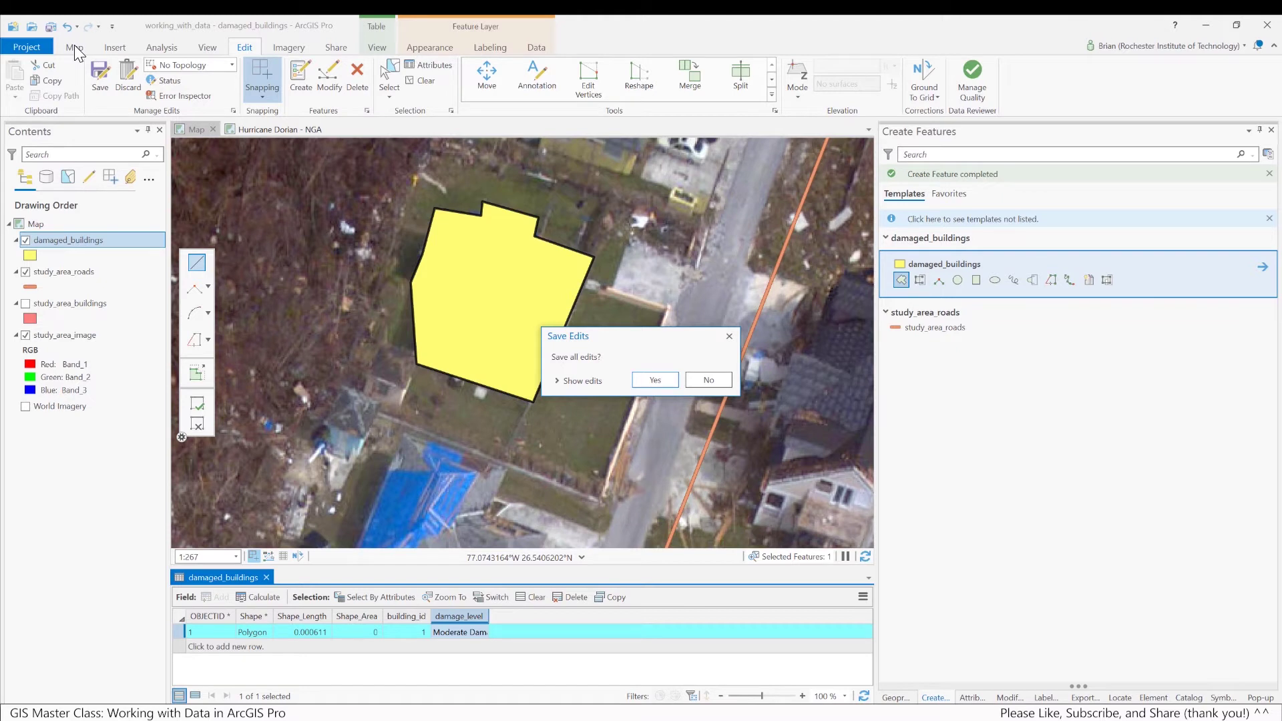
click(654, 382)
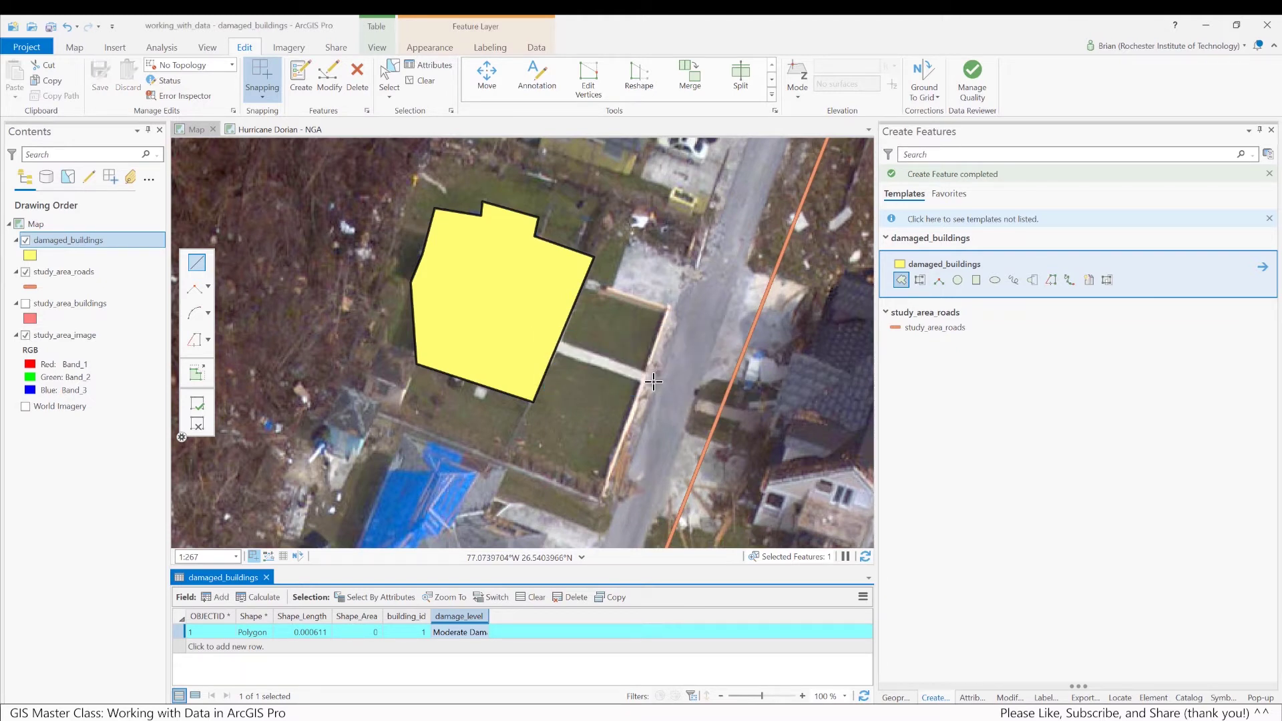
Step: Digitize a damaged_buildings polygon around the next house to the south, including its blue-tarped roof and paved driveway
click(75, 47)
click(103, 83)
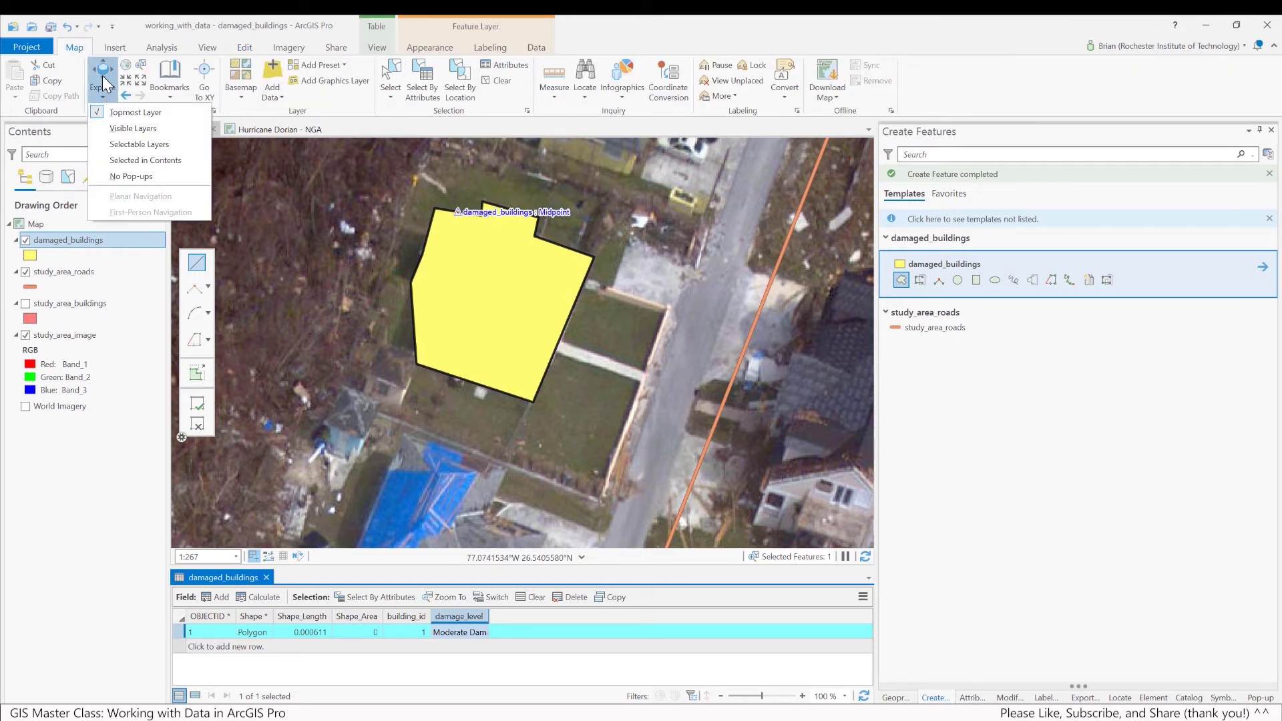
click(104, 83)
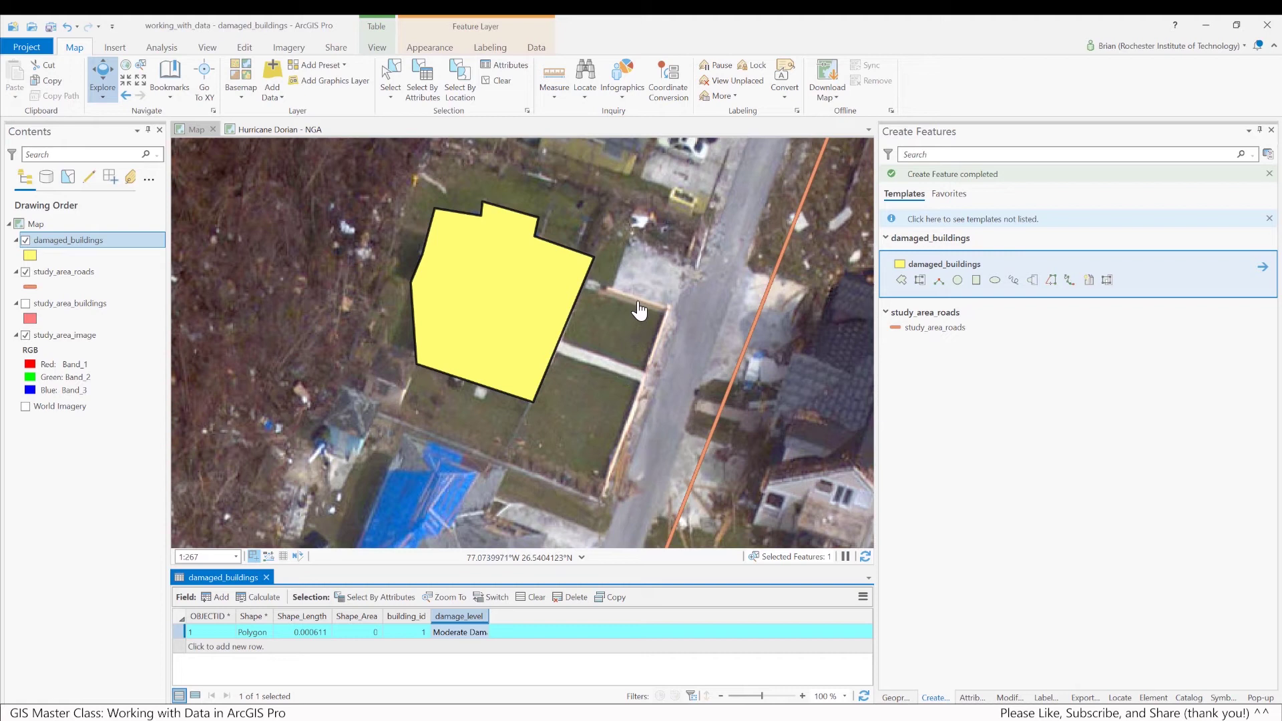
drag(592, 435, 641, 286)
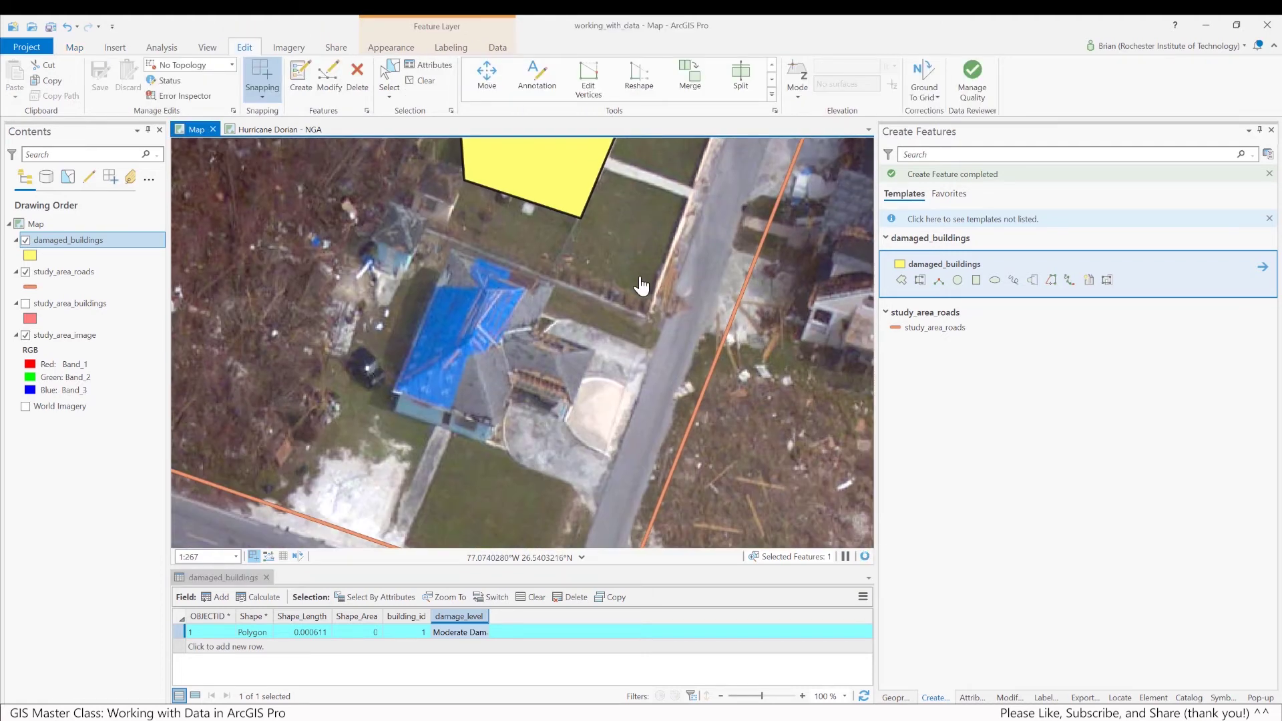
click(901, 280)
click(394, 411)
click(593, 495)
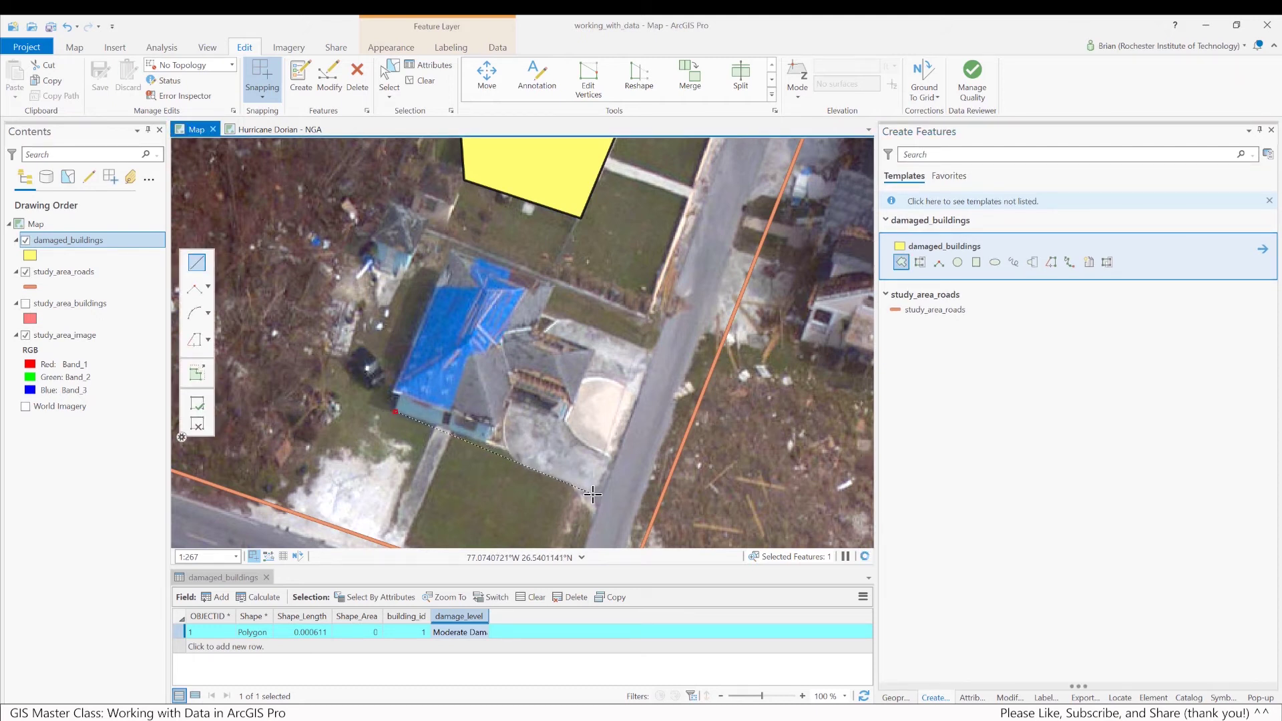
click(655, 351)
click(546, 313)
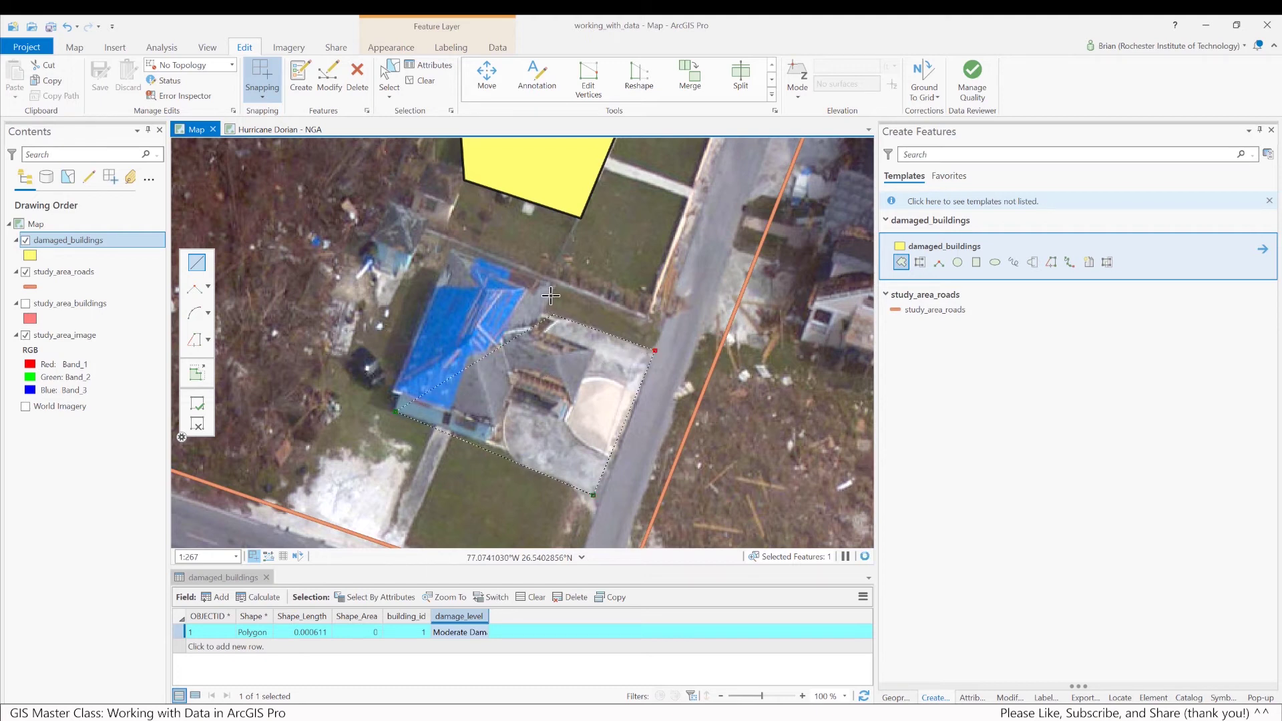
click(445, 247)
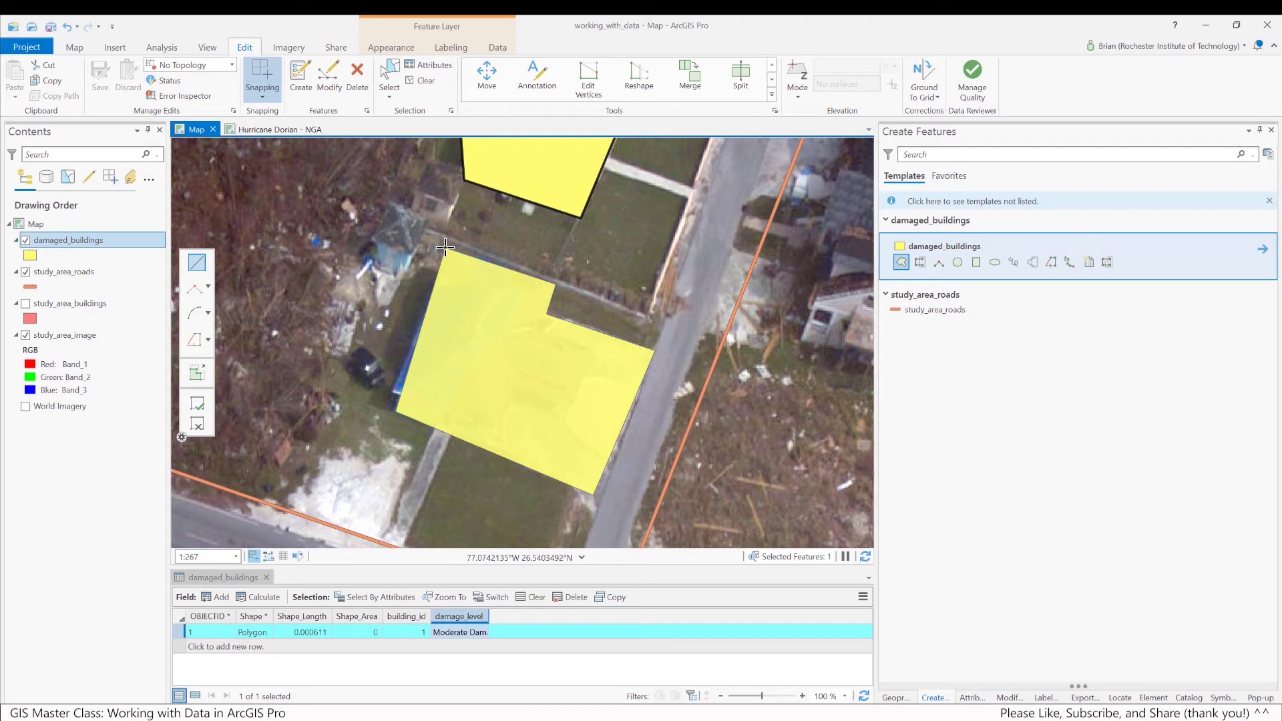
key(F2)
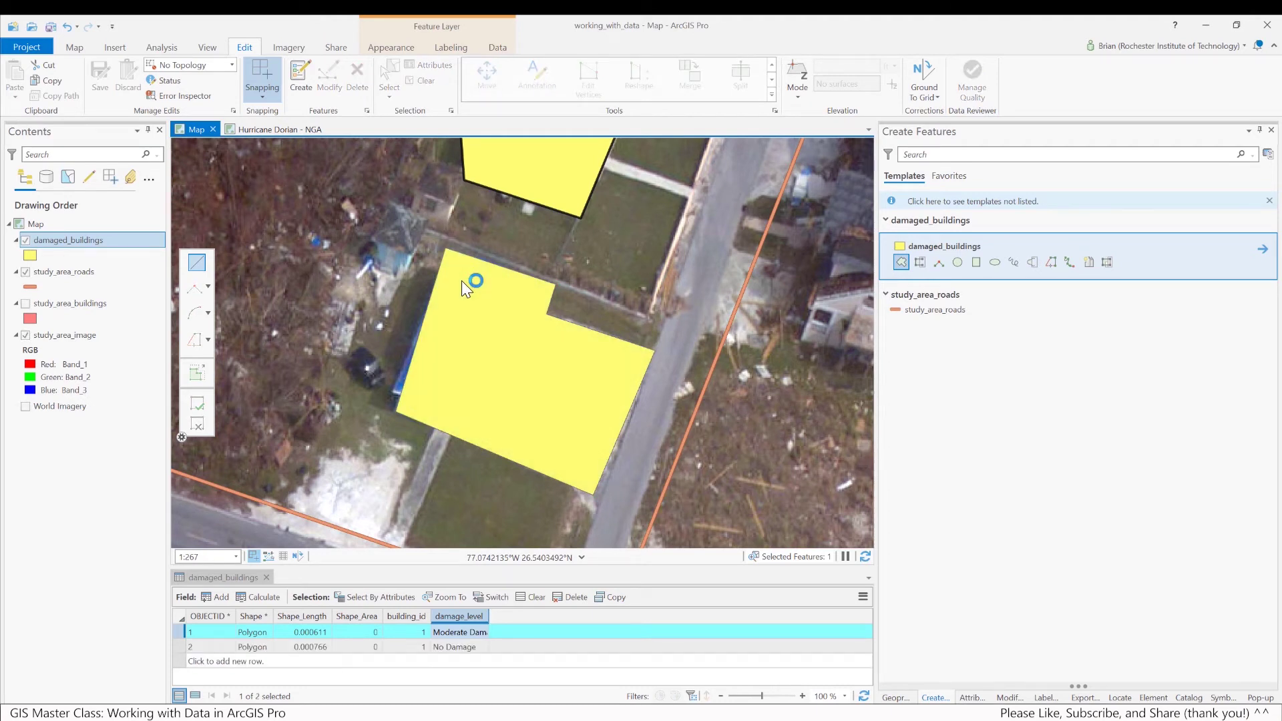
Step: Set the building_id of the second building to 2 in the attribute table
click(422, 648)
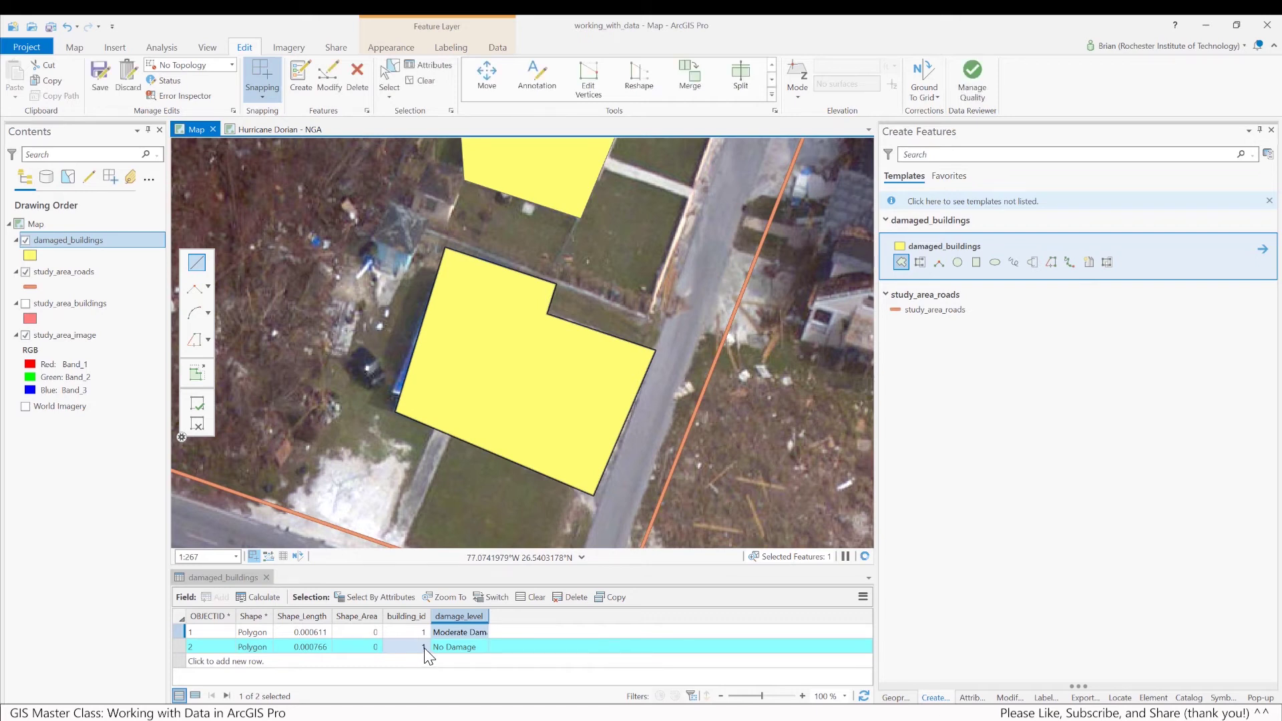
double_click(420, 648)
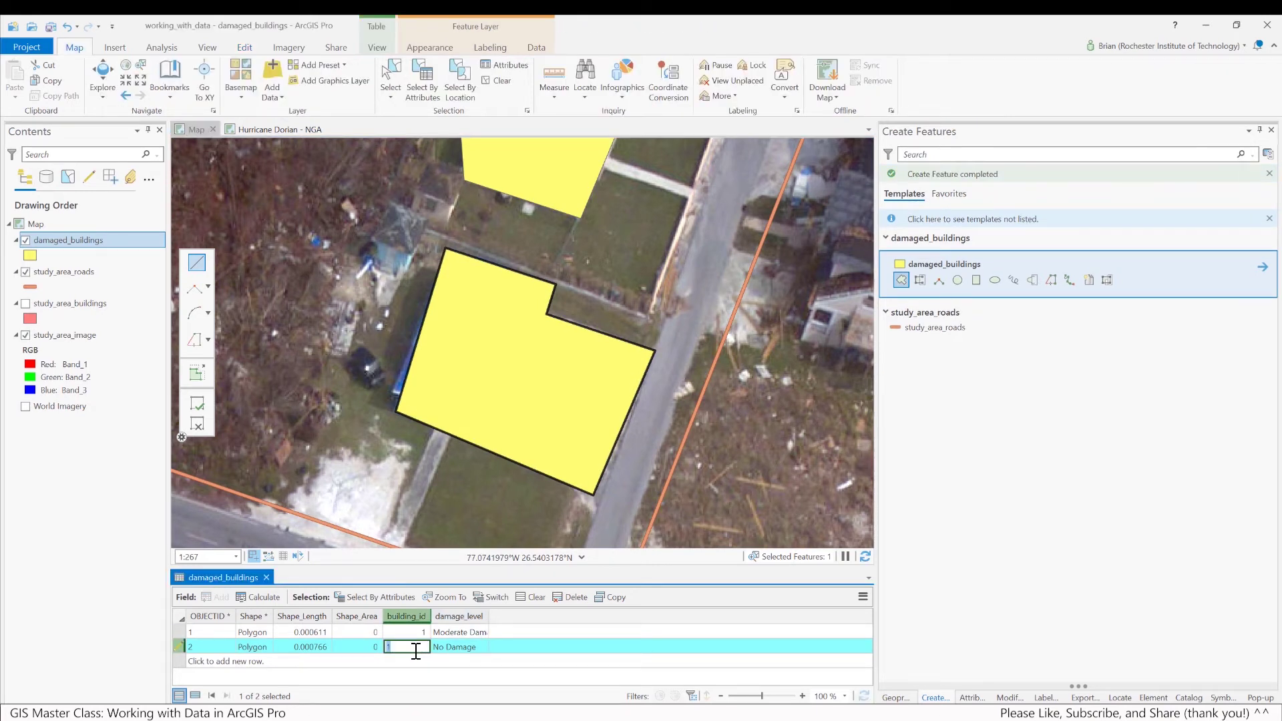
text(2)
click(410, 618)
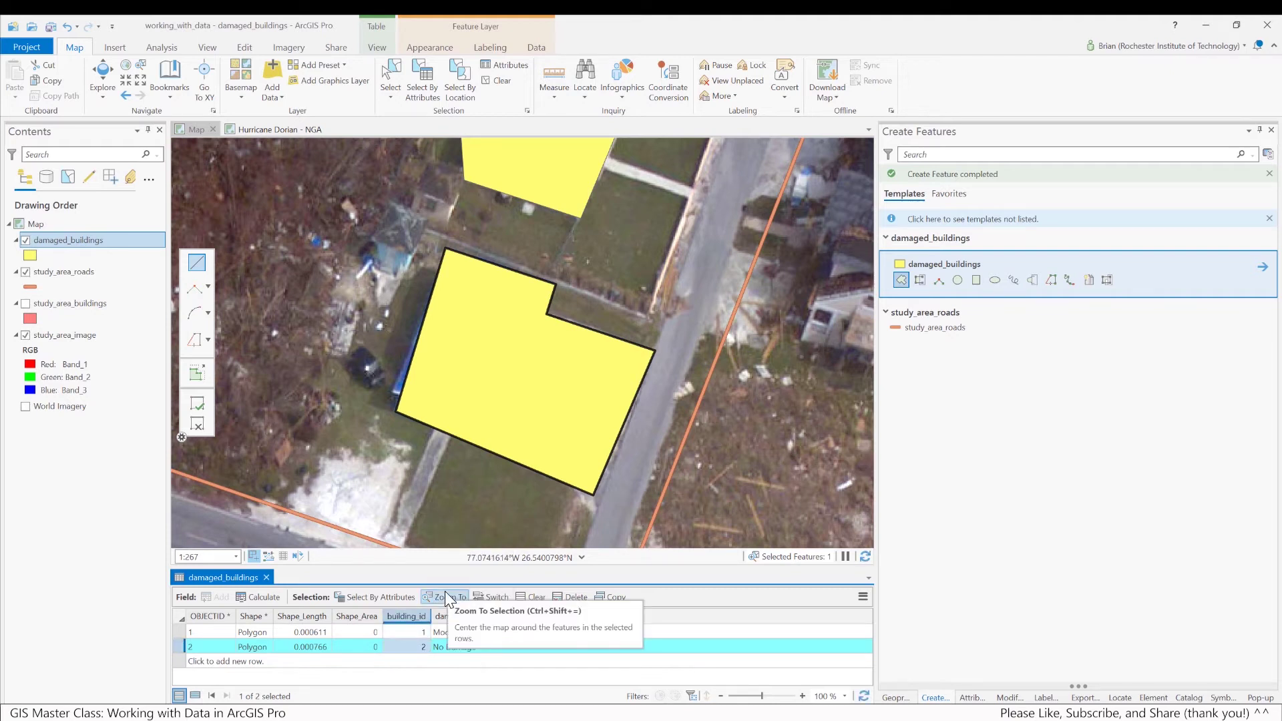
Step: Edit the vertices of the second building polygon and move its southwest corner slightly north
click(245, 47)
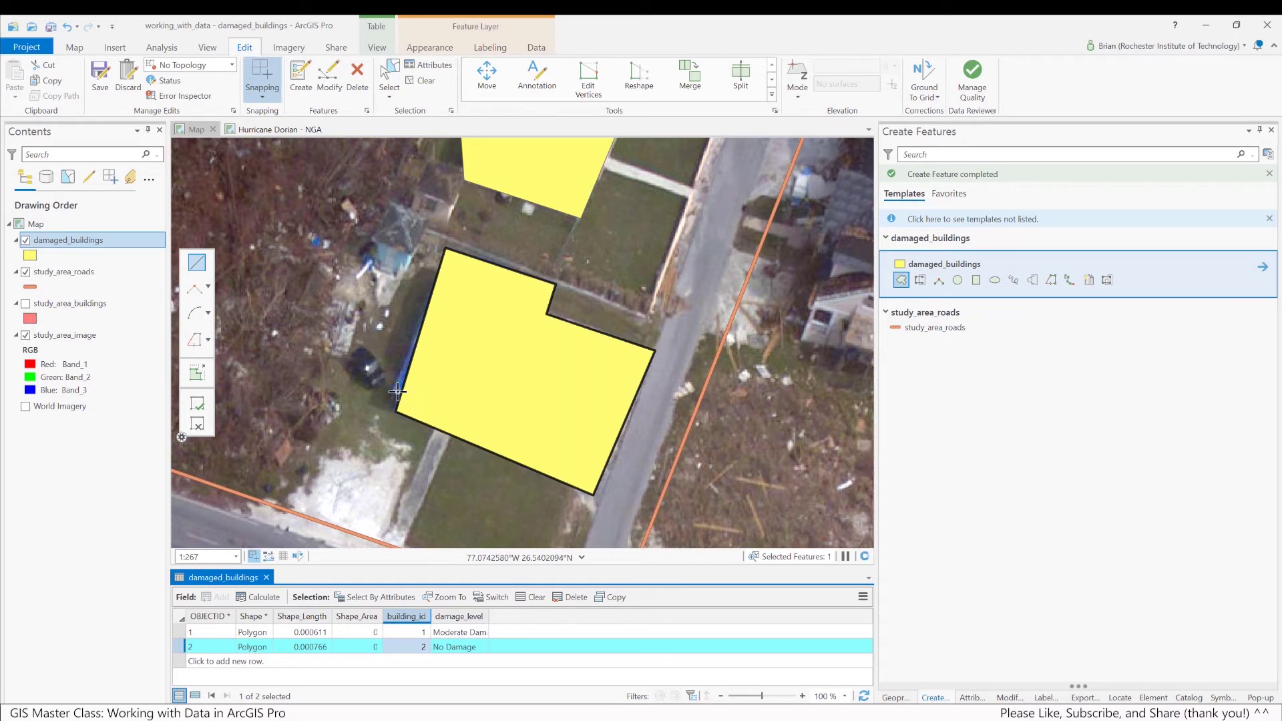
click(328, 73)
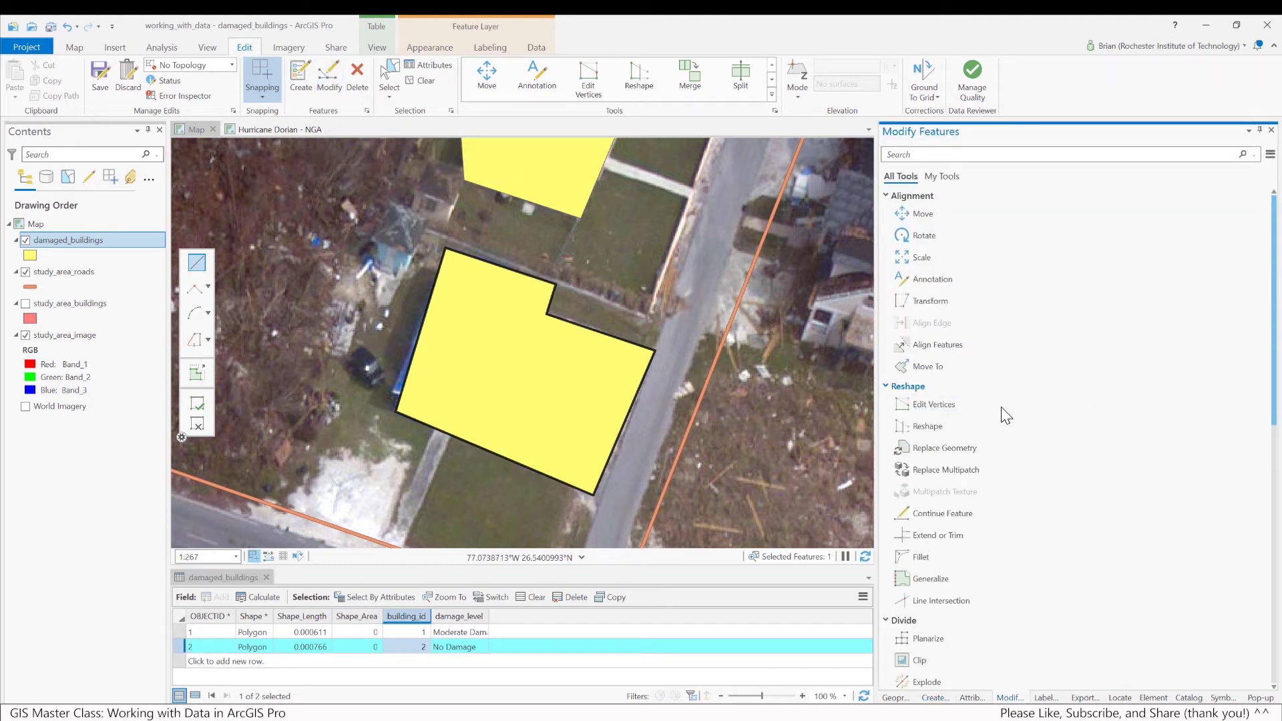
click(936, 403)
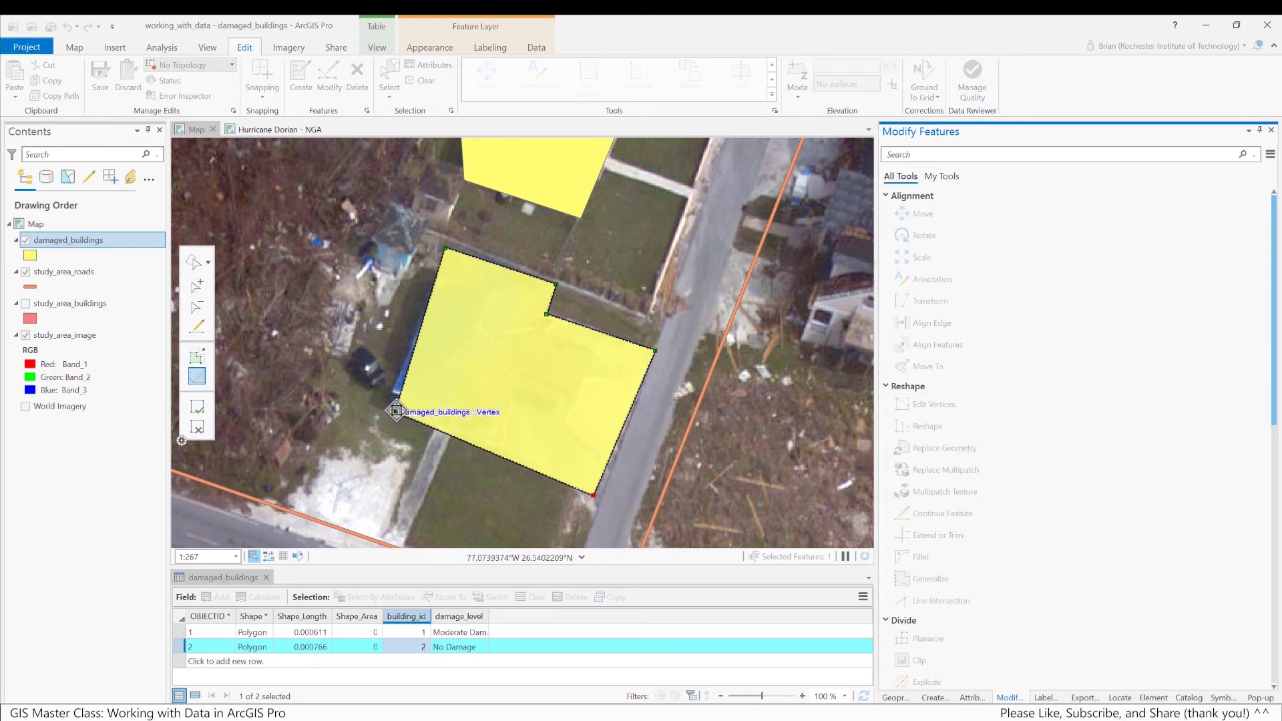
click(354, 379)
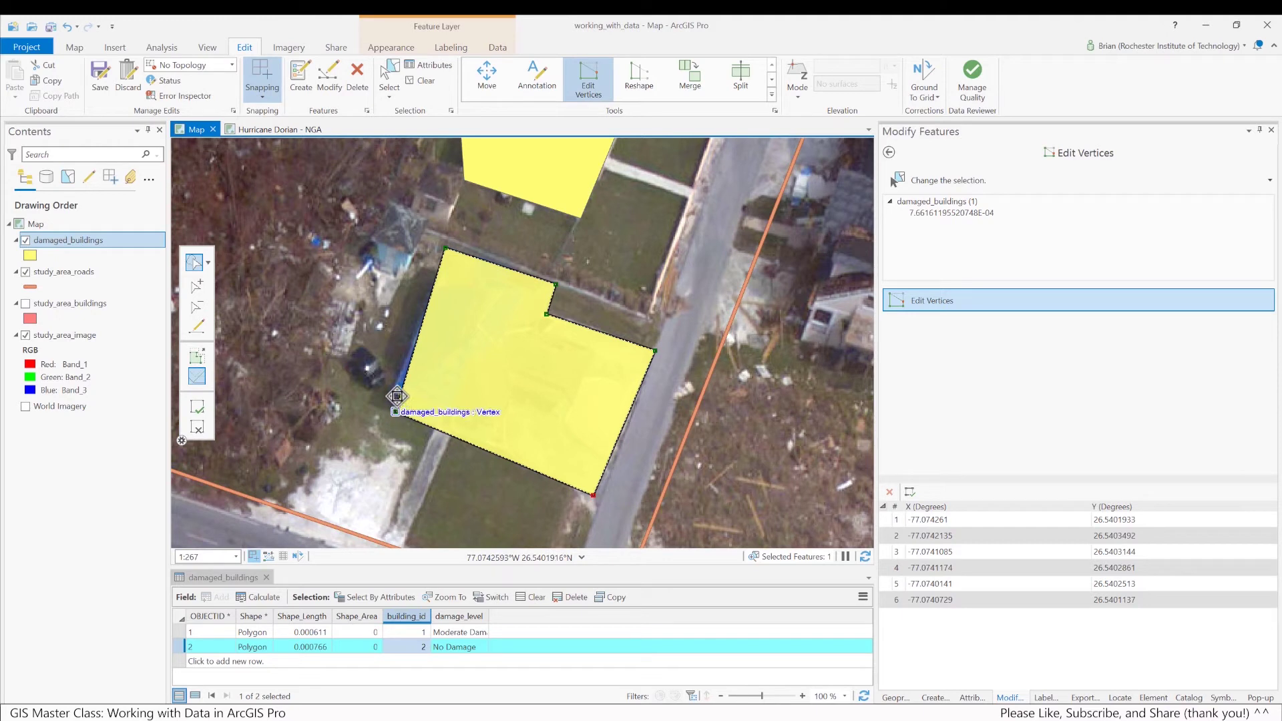
drag(397, 396, 393, 388)
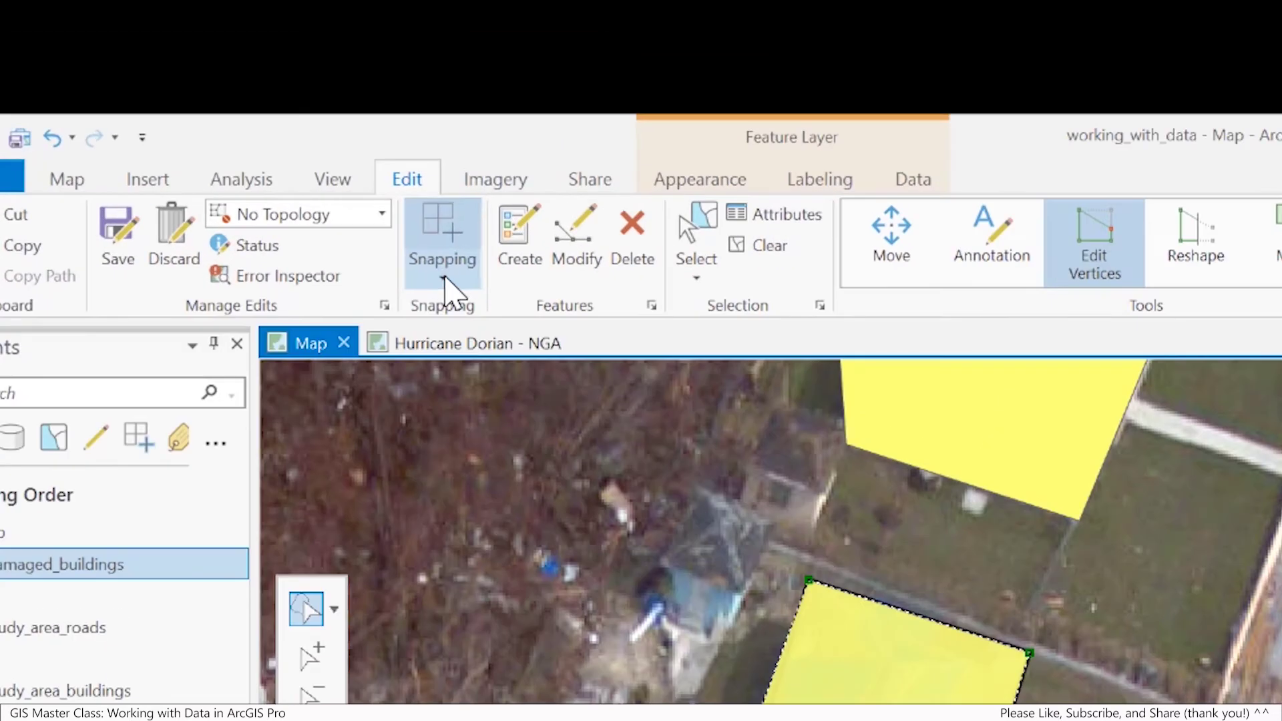
Step: Check the snapping options, move the second building's two eastern corners onto the road line, and save all edits
click(266, 101)
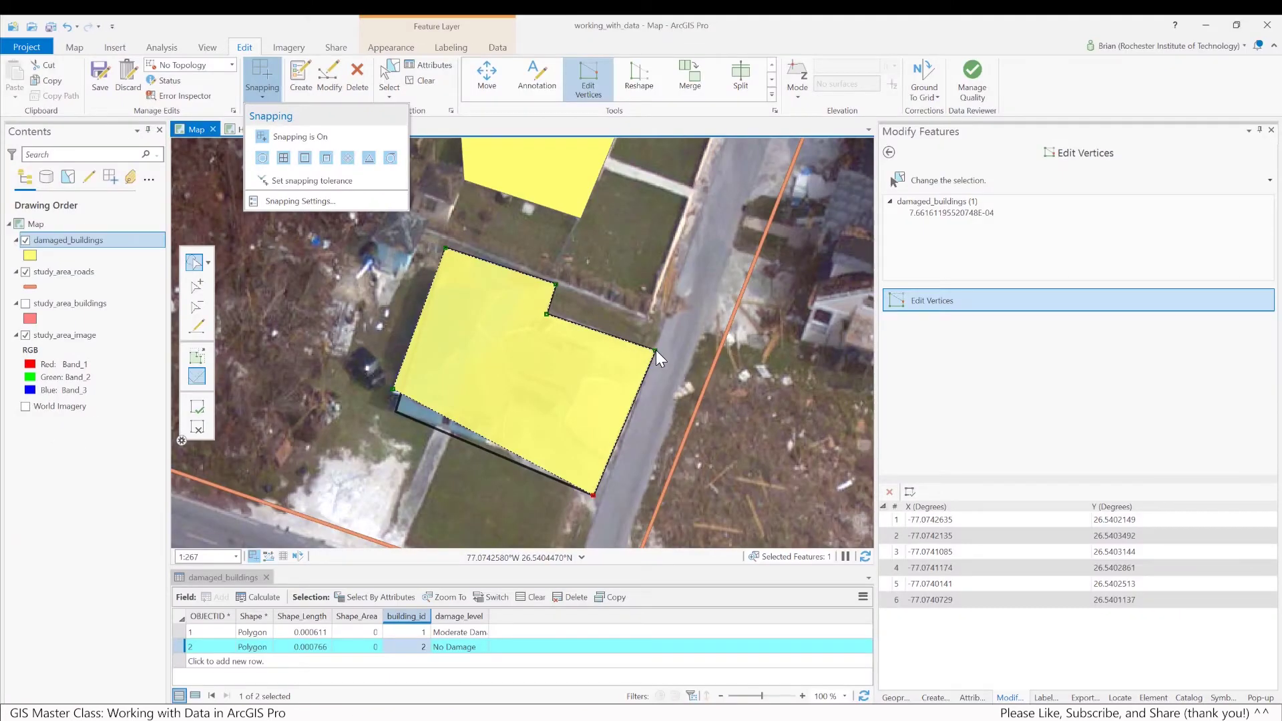
click(535, 21)
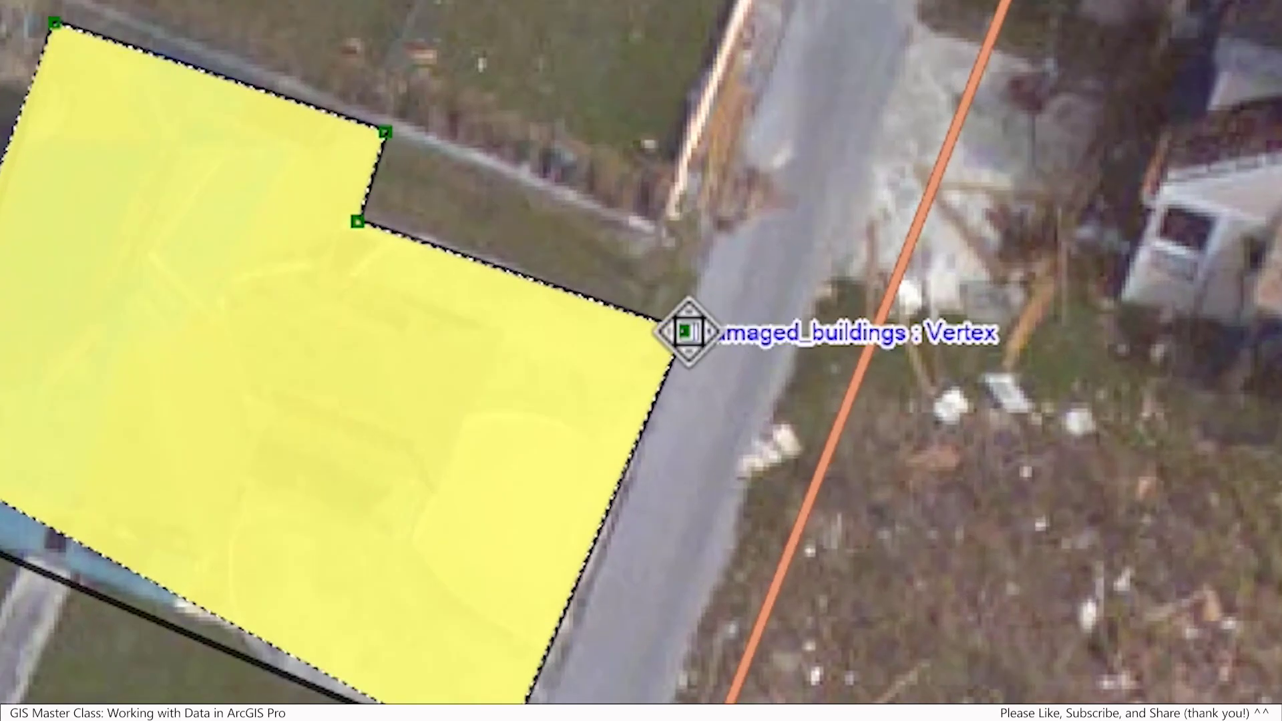
drag(747, 343, 817, 342)
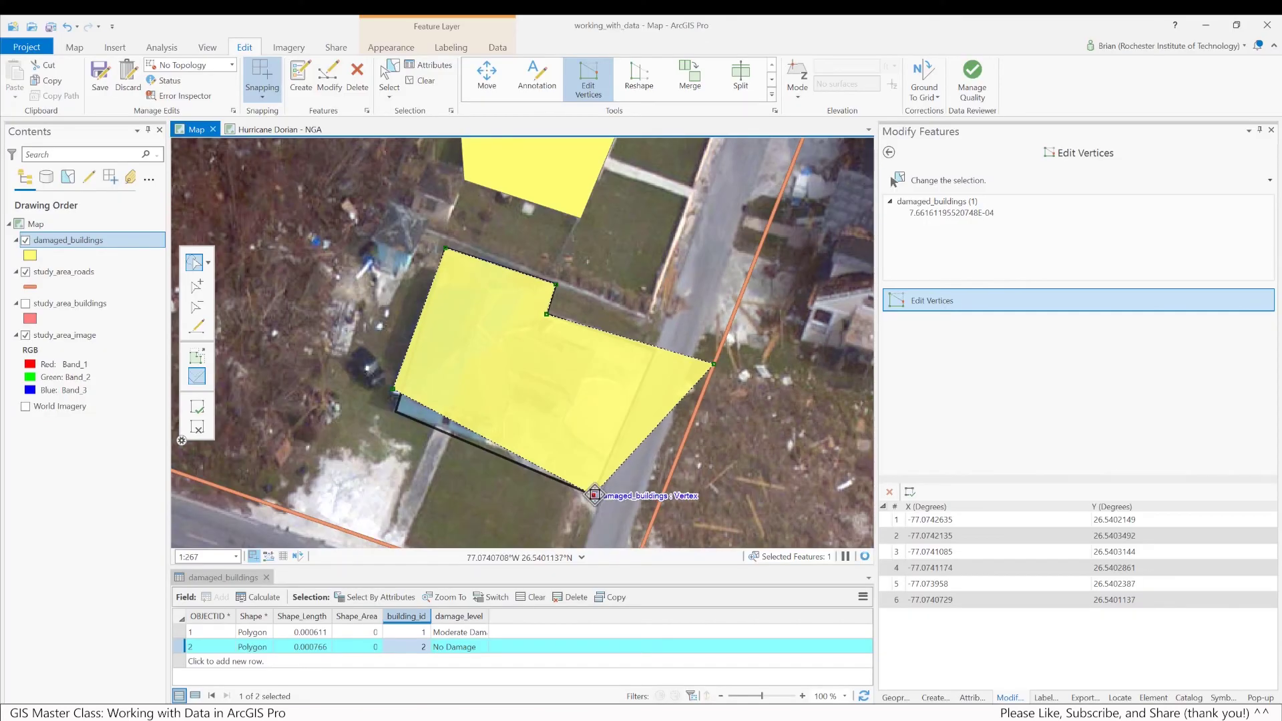
drag(591, 497, 656, 505)
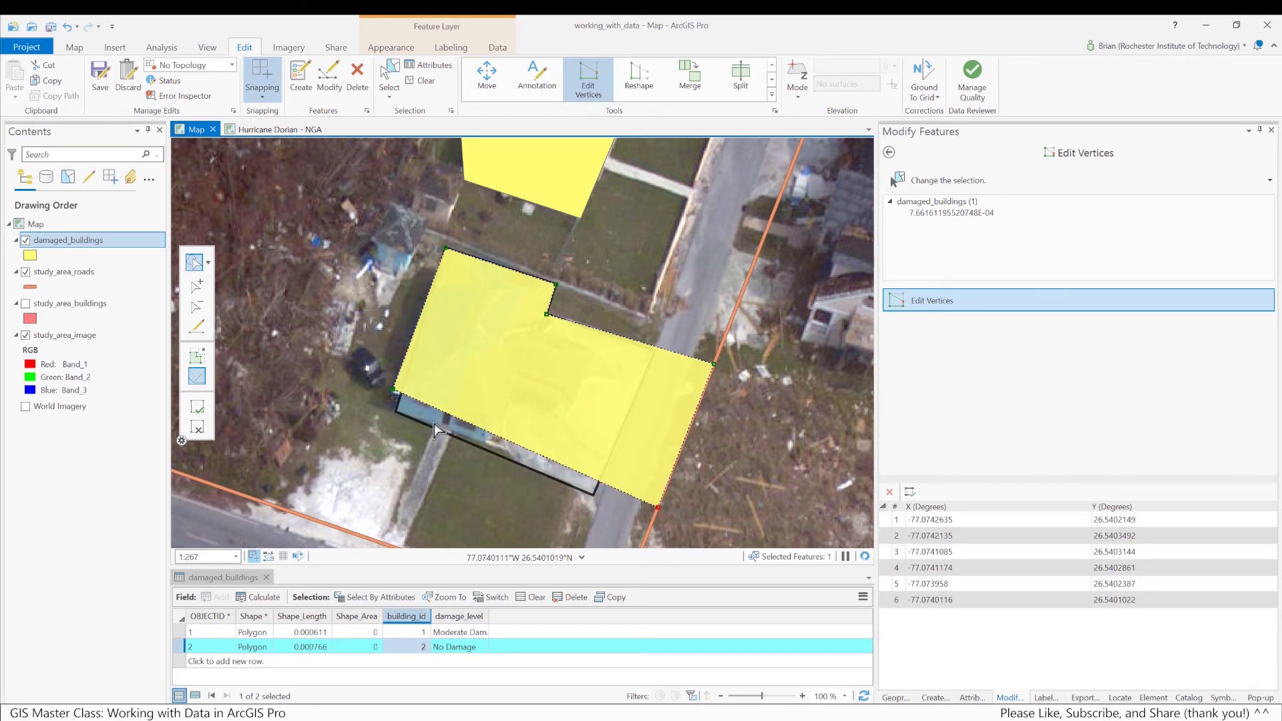
mouse_move(393, 389)
mouse_down()
mouse_move(389, 409)
mouse_move(392, 390)
mouse_up()
click(101, 78)
click(657, 378)
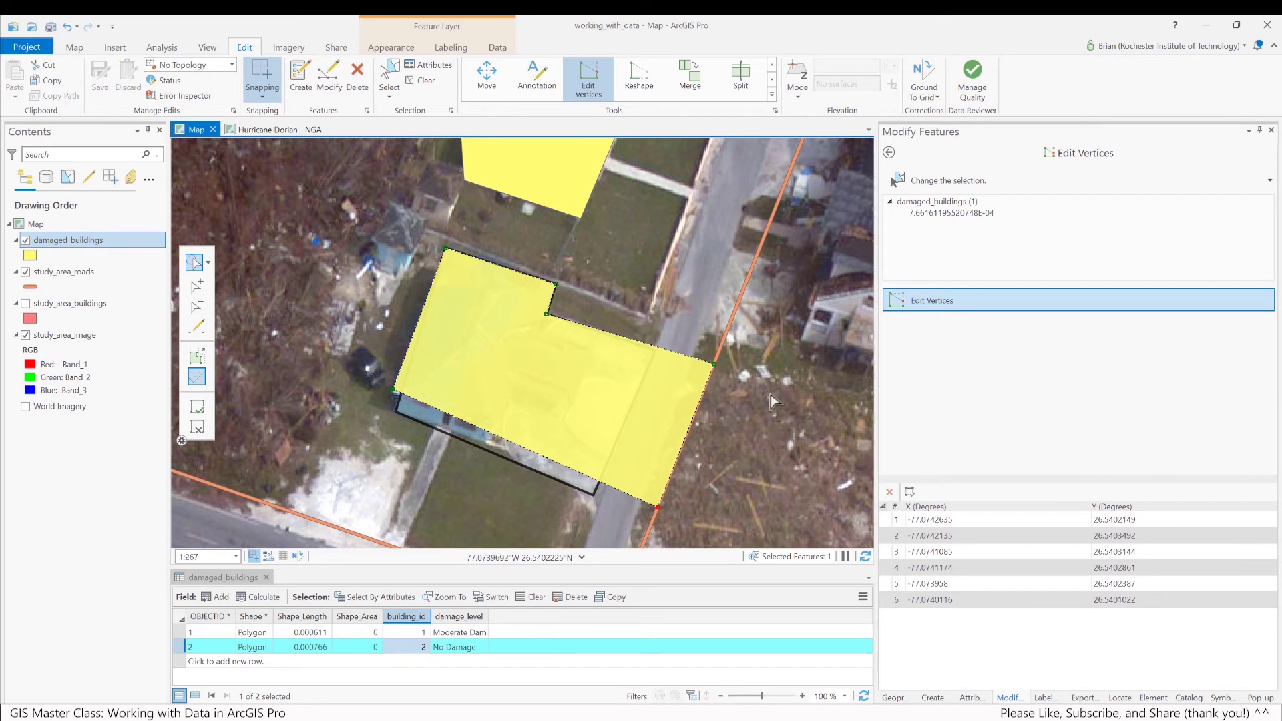